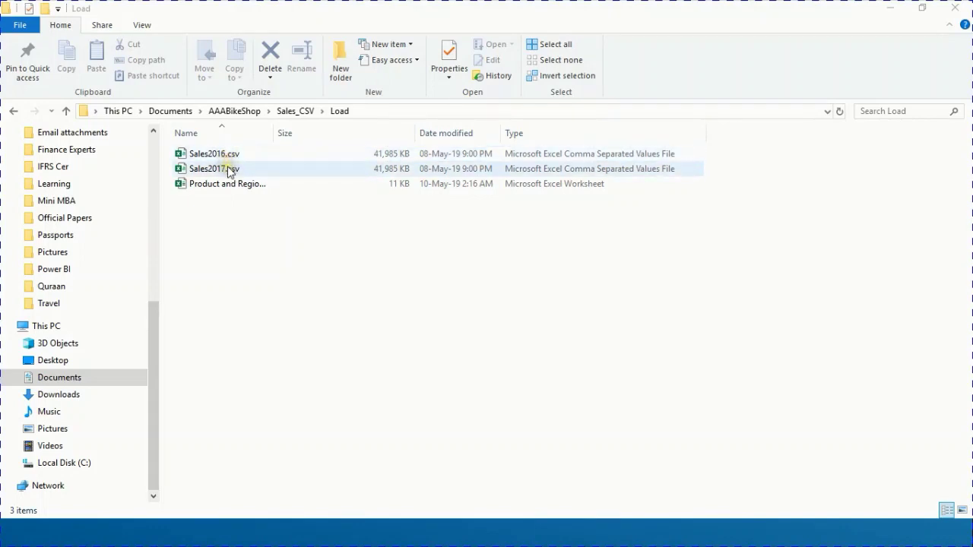
Review the sales and lookup files in the Load folder, widening the Name column to show the full file names.
click(384, 152)
click(397, 157)
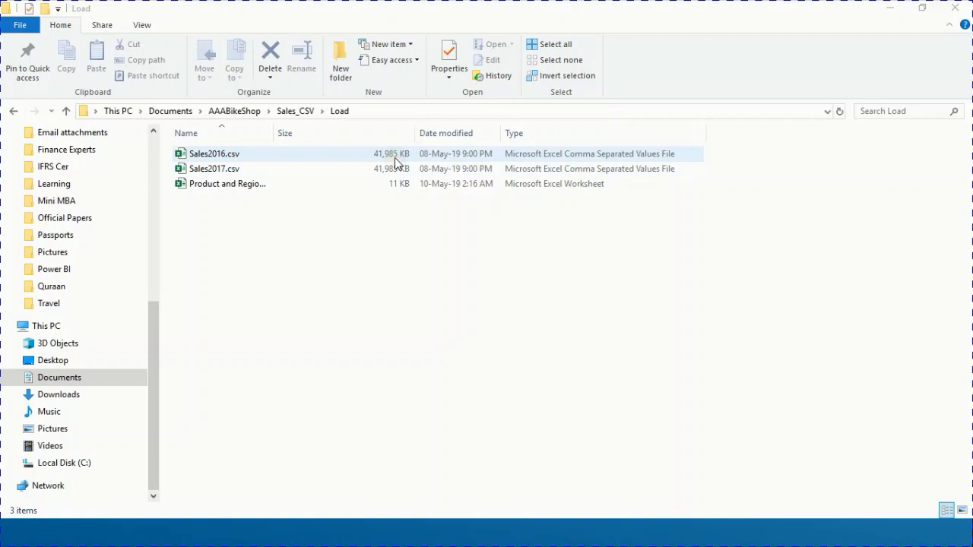
click(394, 168)
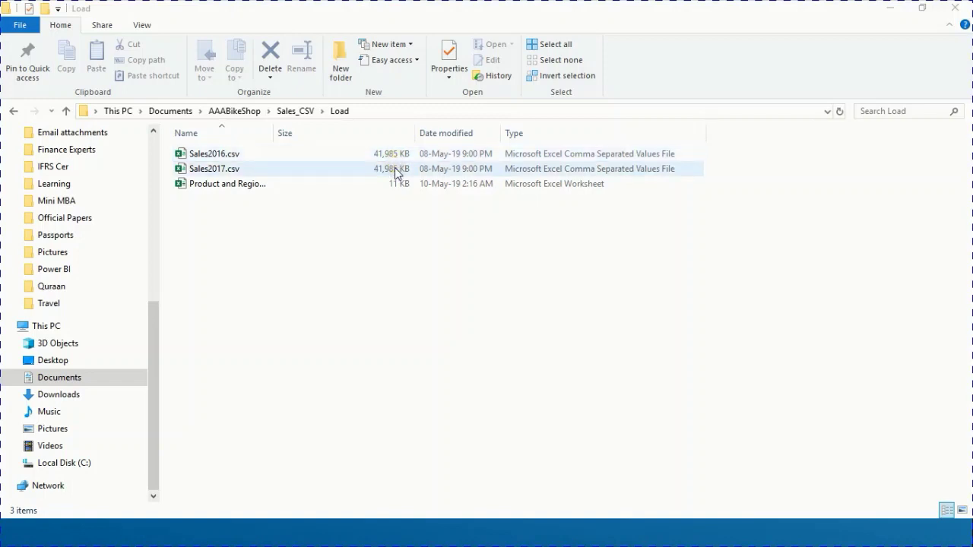
click(393, 187)
click(211, 196)
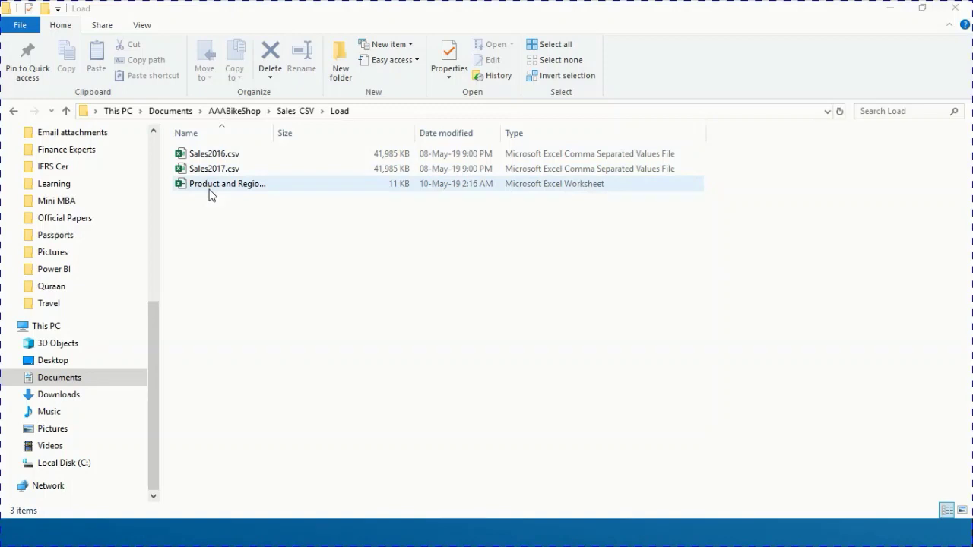
drag(275, 134, 333, 134)
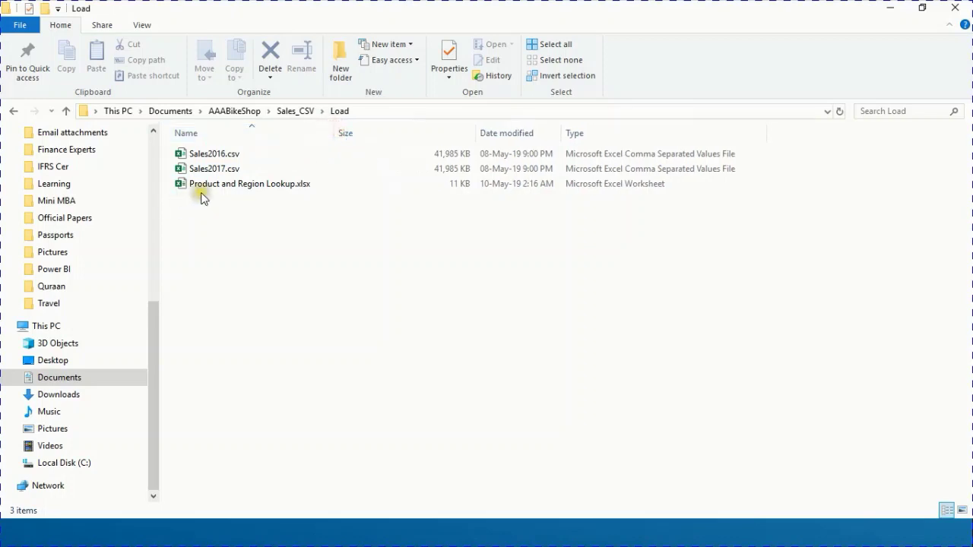
click(240, 190)
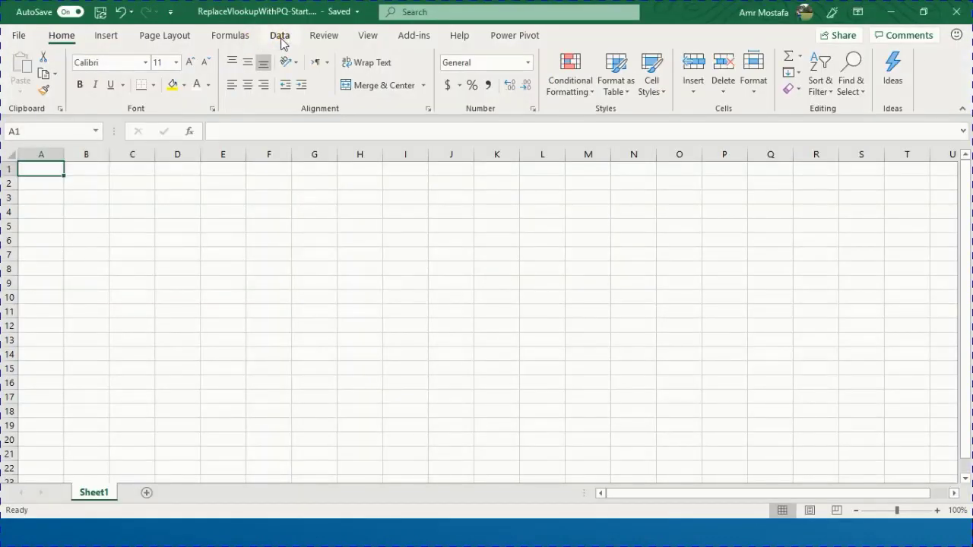
Start a data import from the workbook Product and Region Lookup.xlsx.
click(279, 36)
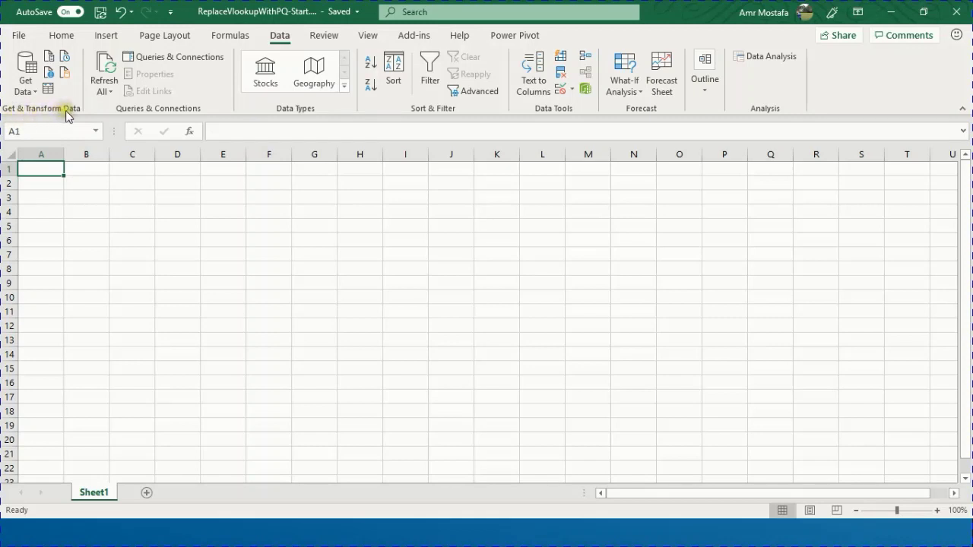
click(31, 91)
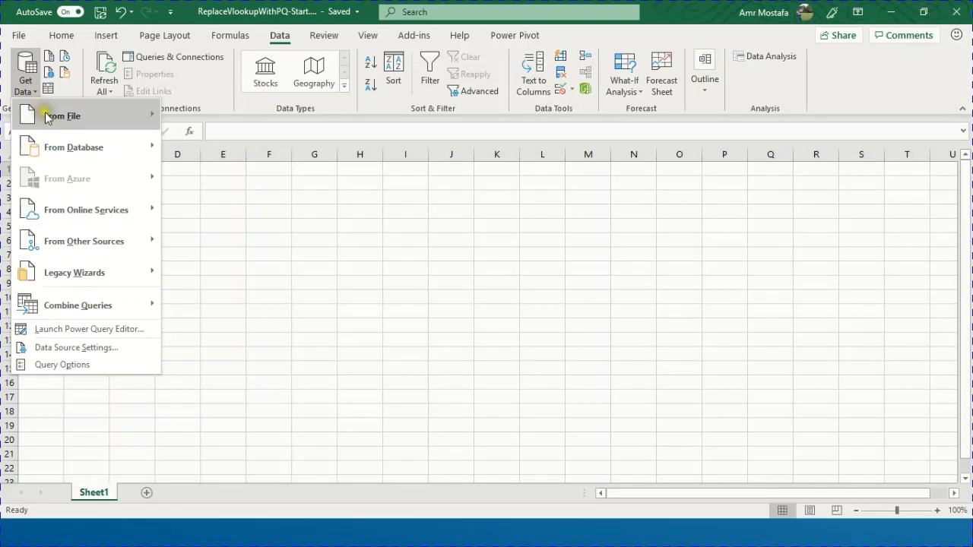
mouse_move(49, 115)
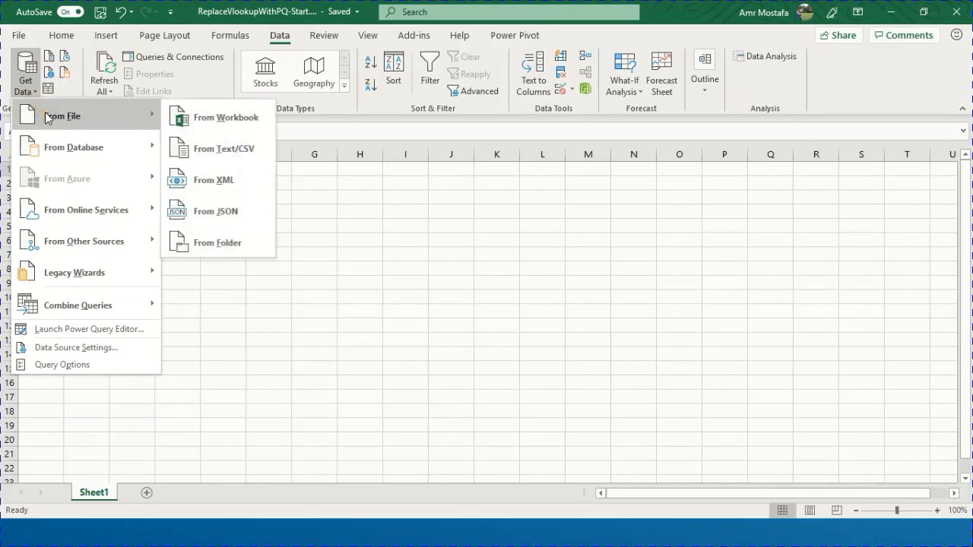
click(202, 116)
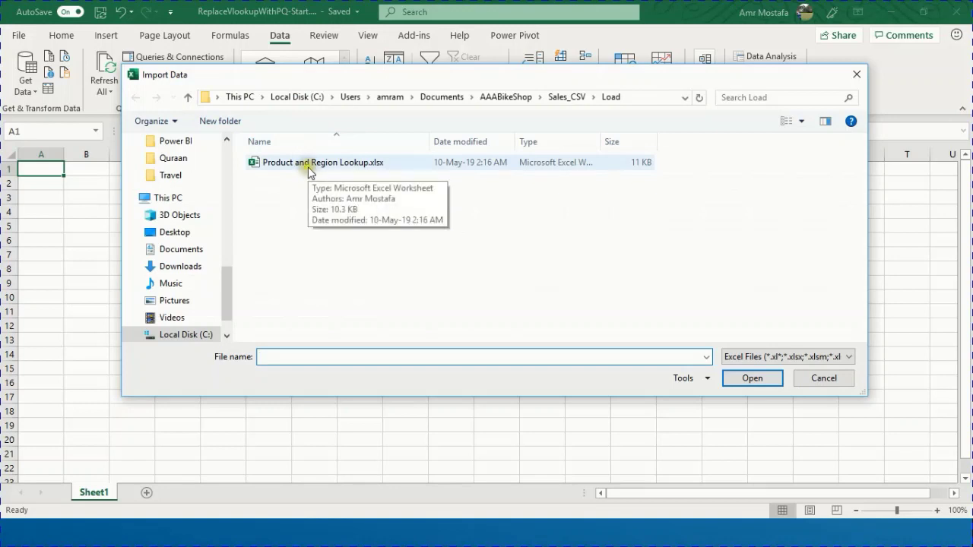
click(309, 169)
click(753, 377)
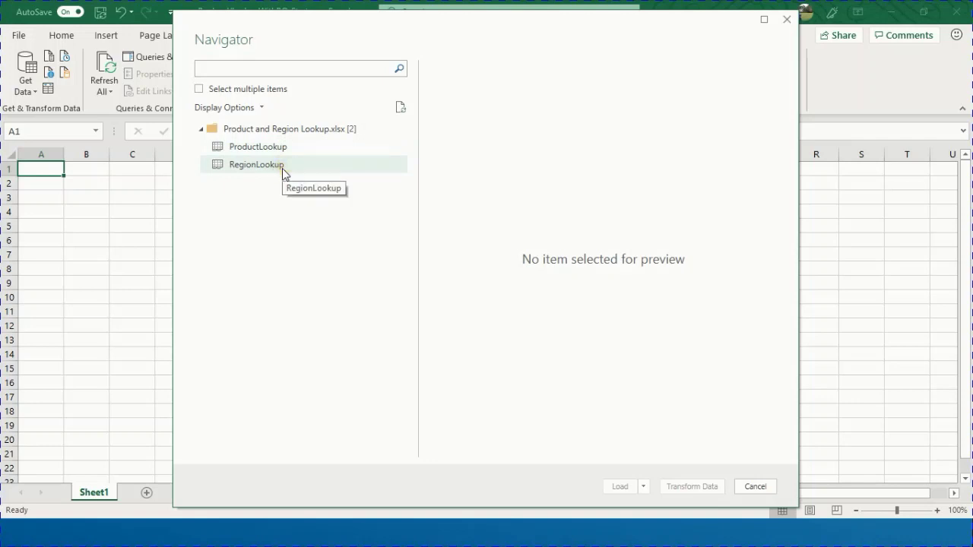
Preview both lookup sheets, select ProductLookup and RegionLookup together, and open them for transformation in Power Query Editor.
click(285, 149)
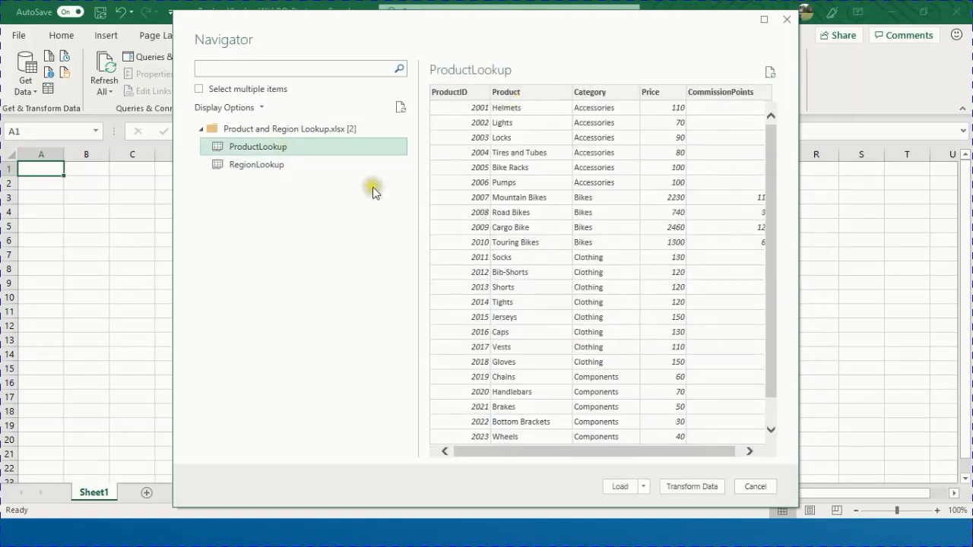
click(292, 174)
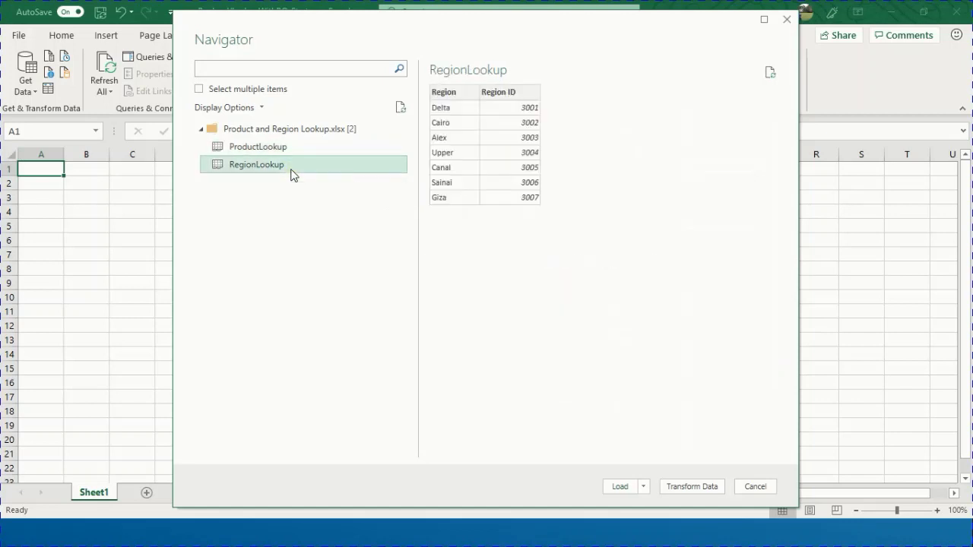
click(200, 89)
click(217, 147)
click(215, 168)
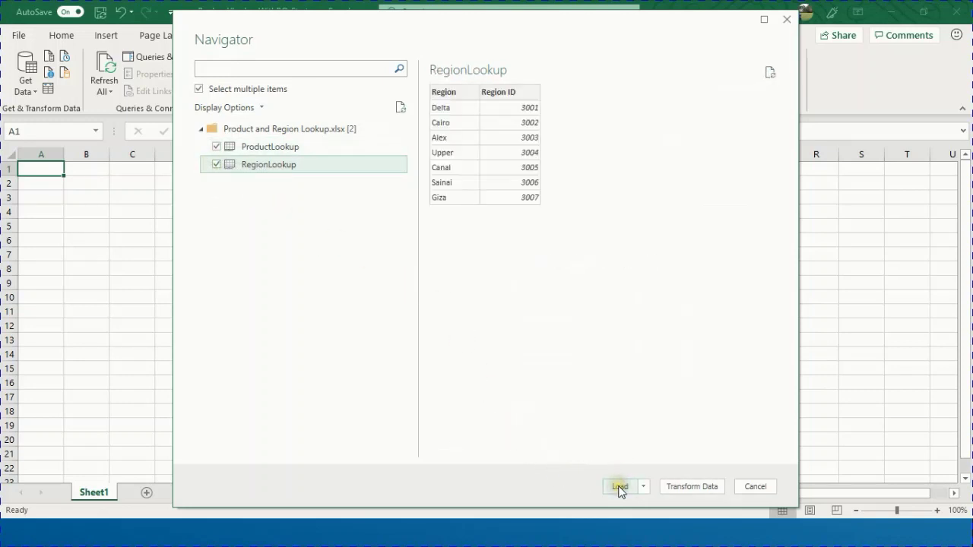
click(692, 489)
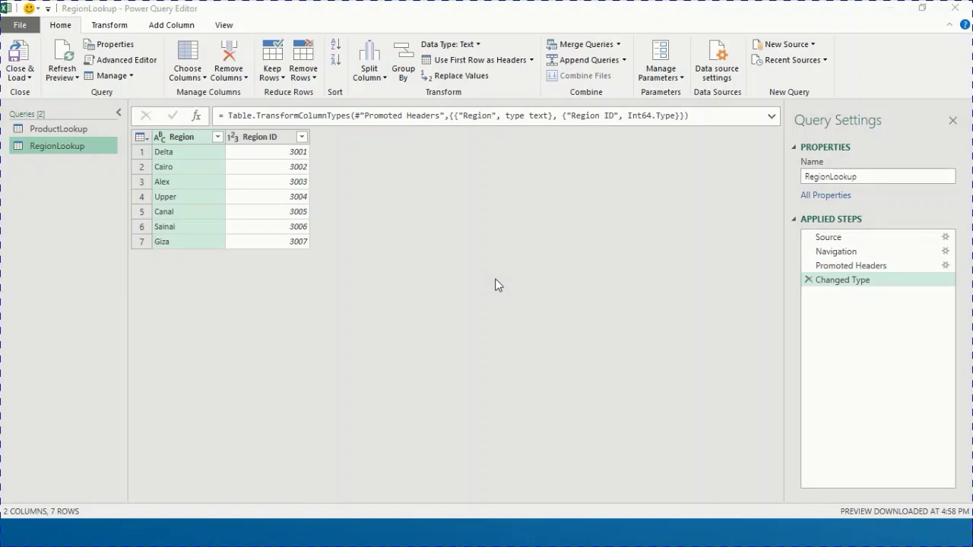
Inspect the data of the ProductLookup and RegionLookup queries and the RegionLookup query's name.
click(68, 127)
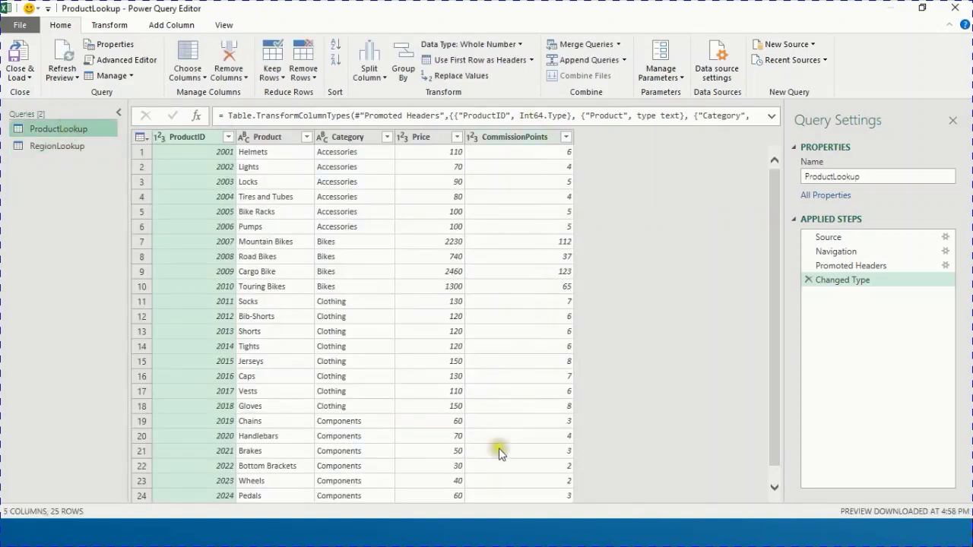
click(39, 146)
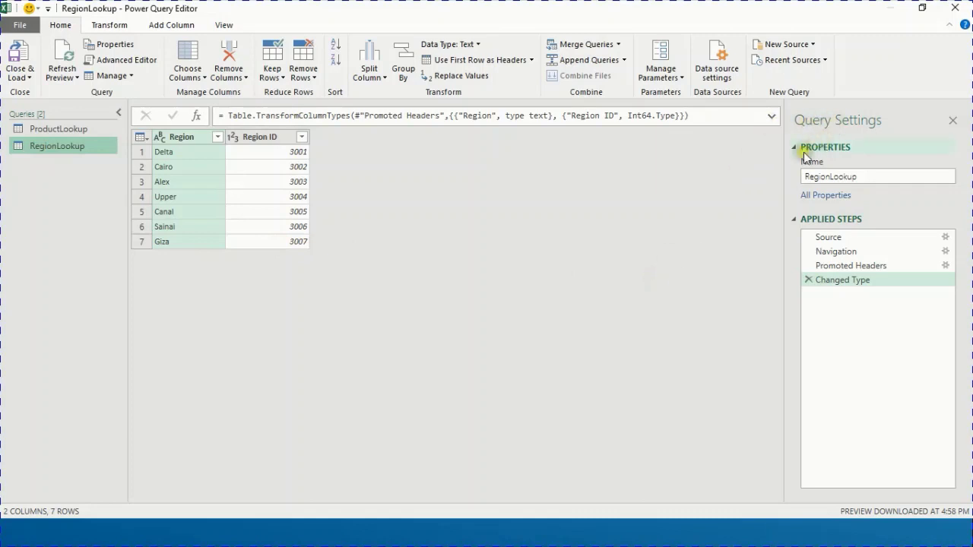
click(804, 177)
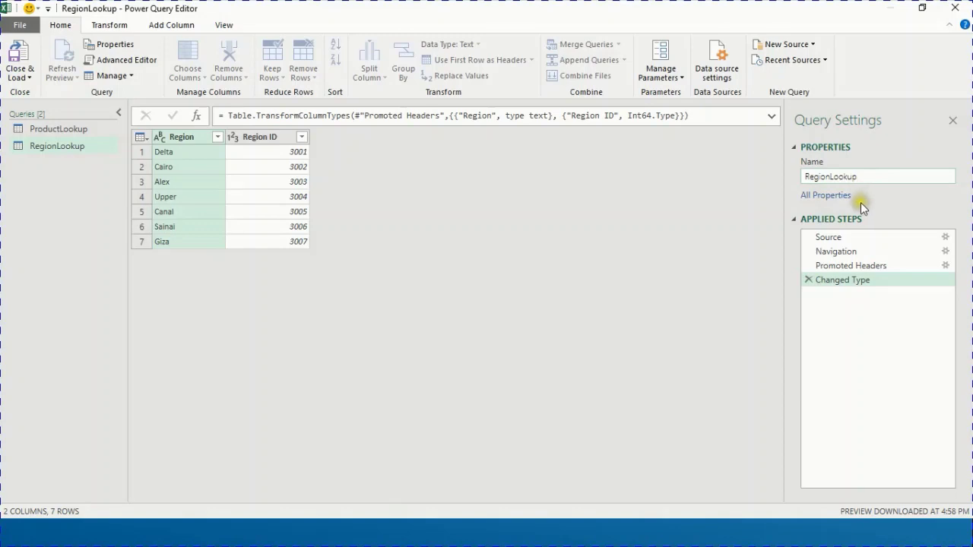
Go through RegionLookup's applied steps from Source to Changed Type and view the data type choices for the Region column.
click(842, 241)
click(830, 291)
click(833, 284)
click(839, 238)
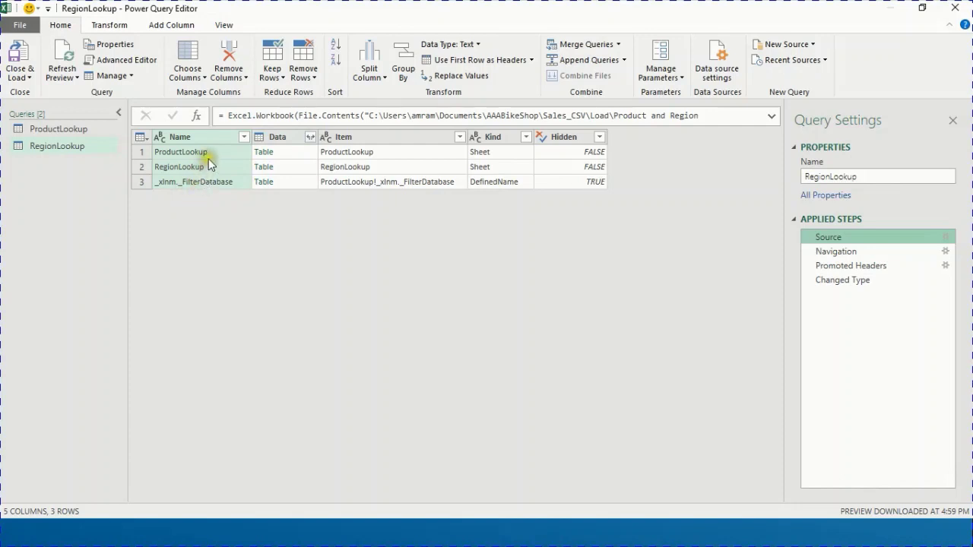
click(824, 253)
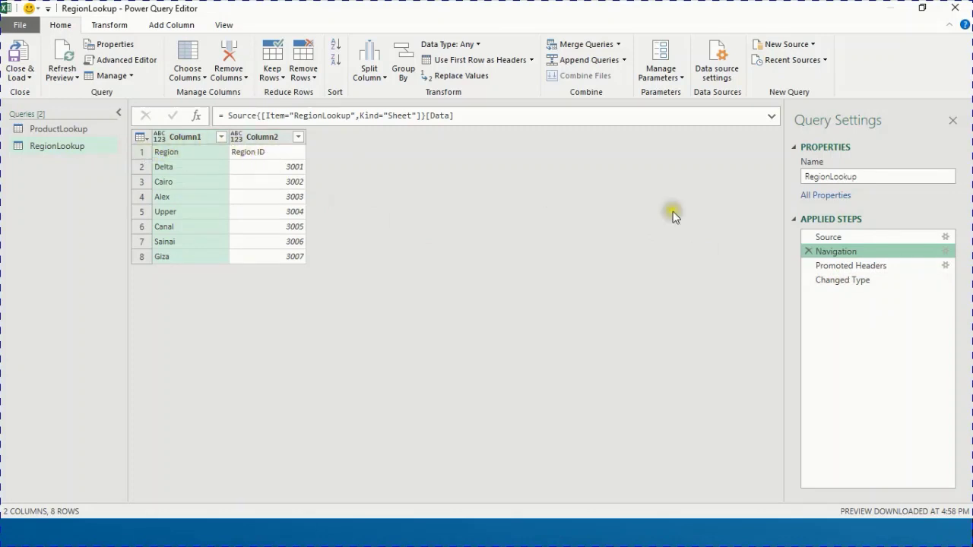
key(Down)
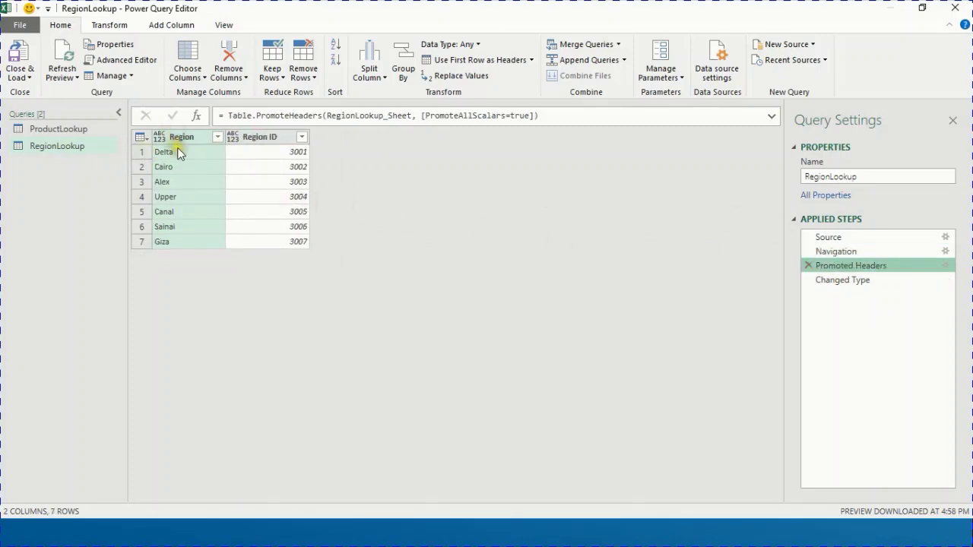
click(836, 283)
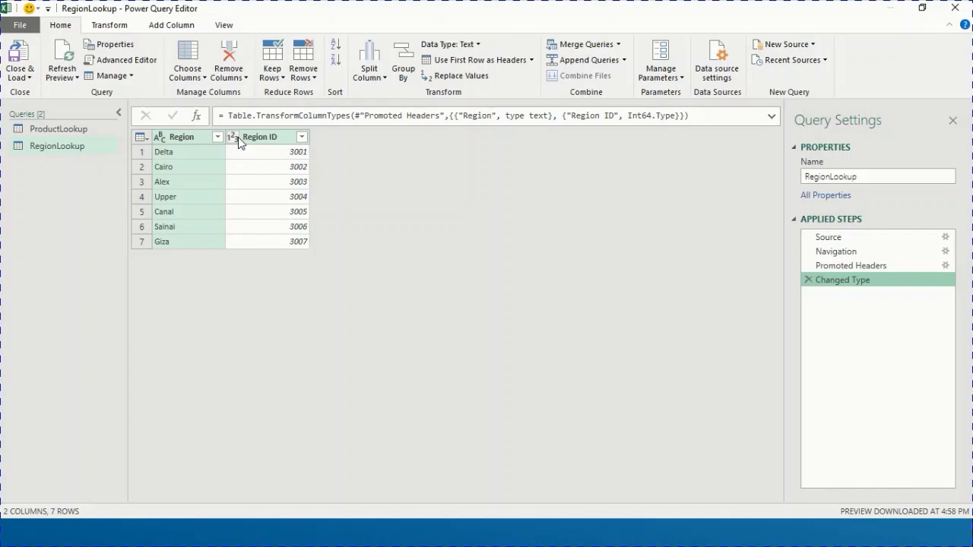
click(161, 137)
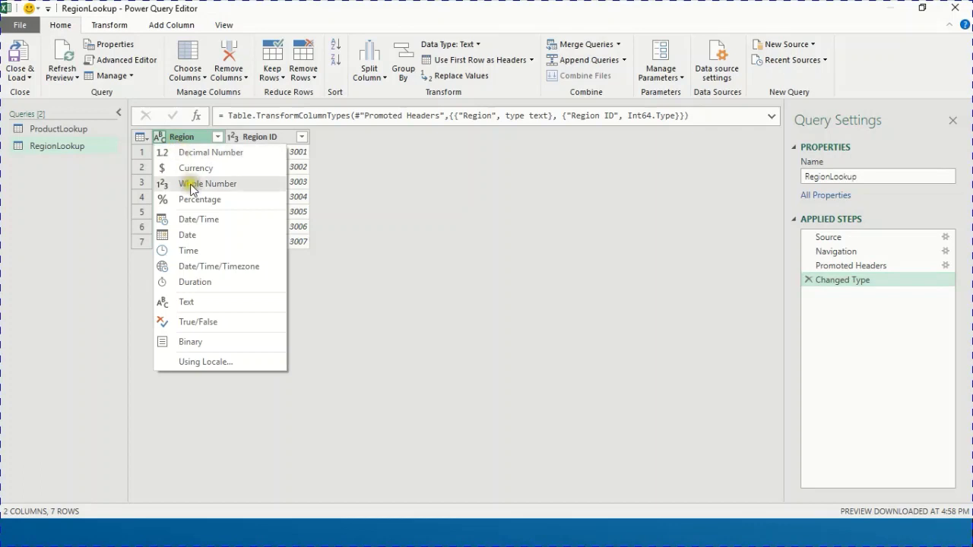
key(Escape)
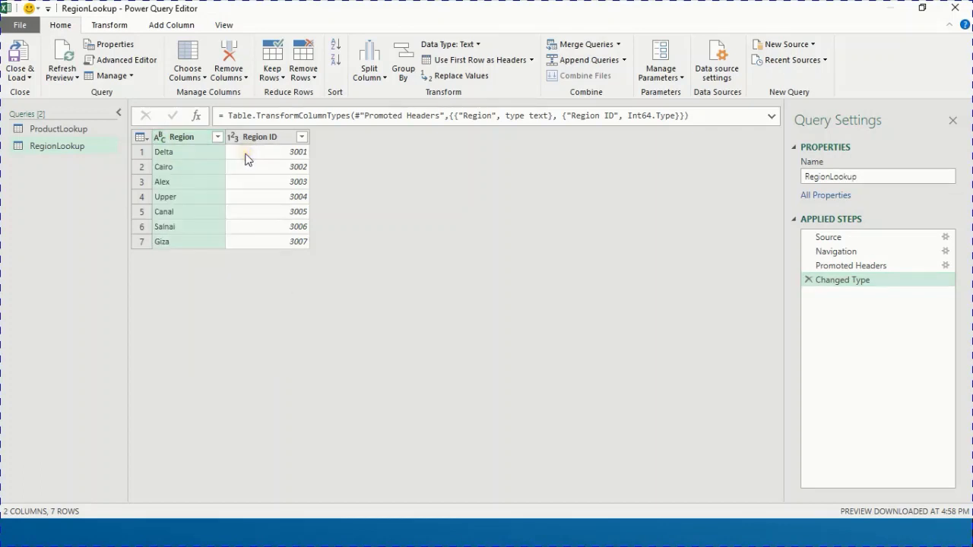
Load the ProductLookup and RegionLookup queries into the workbook as connections only, and preview RegionLookup in the query list.
click(69, 133)
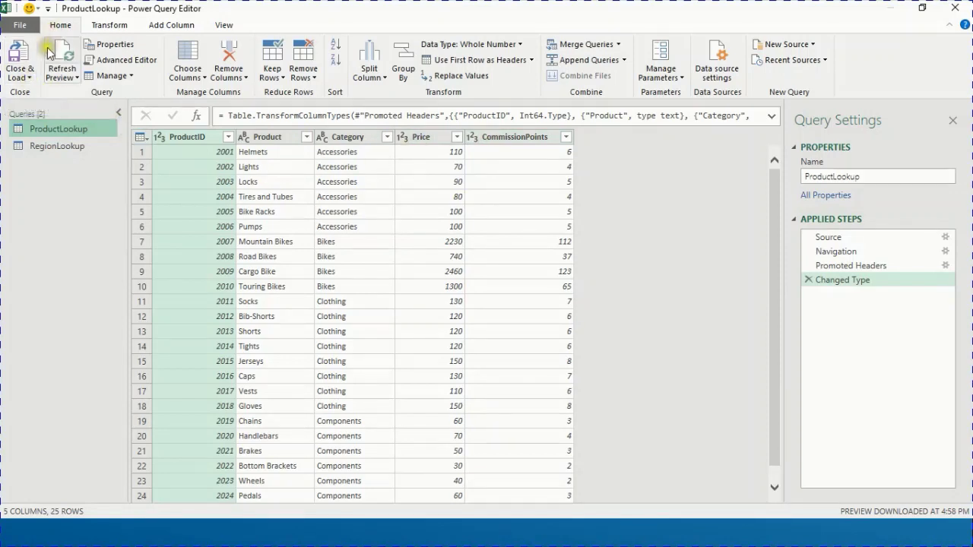
click(27, 77)
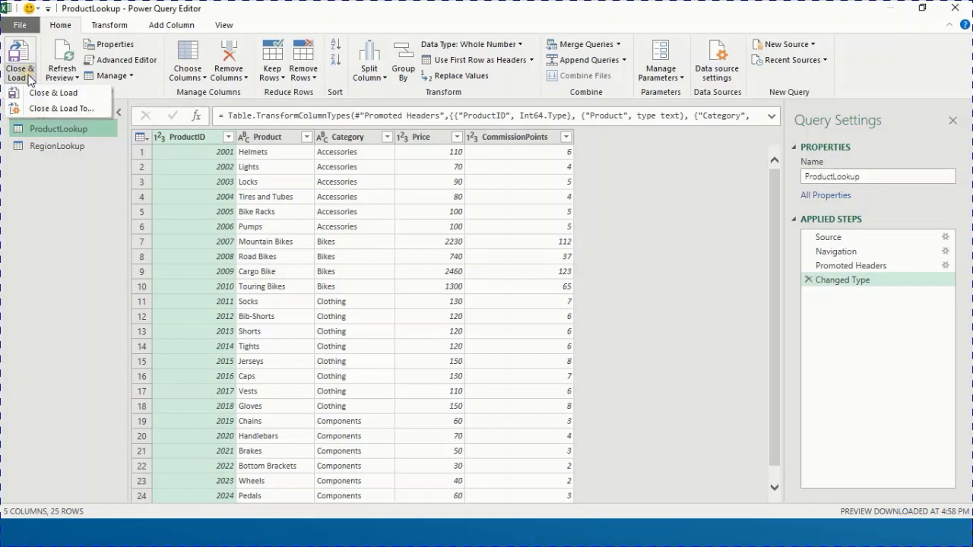
click(49, 107)
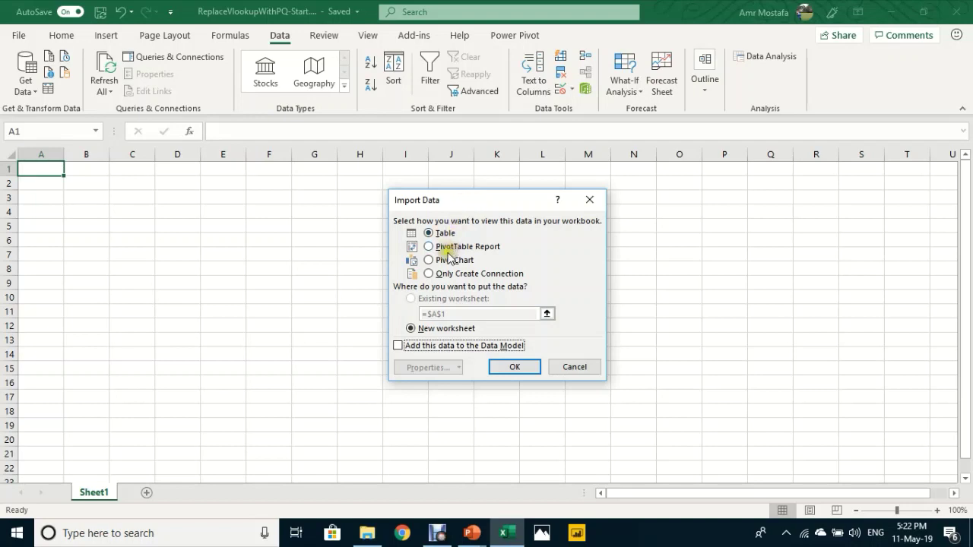
click(440, 277)
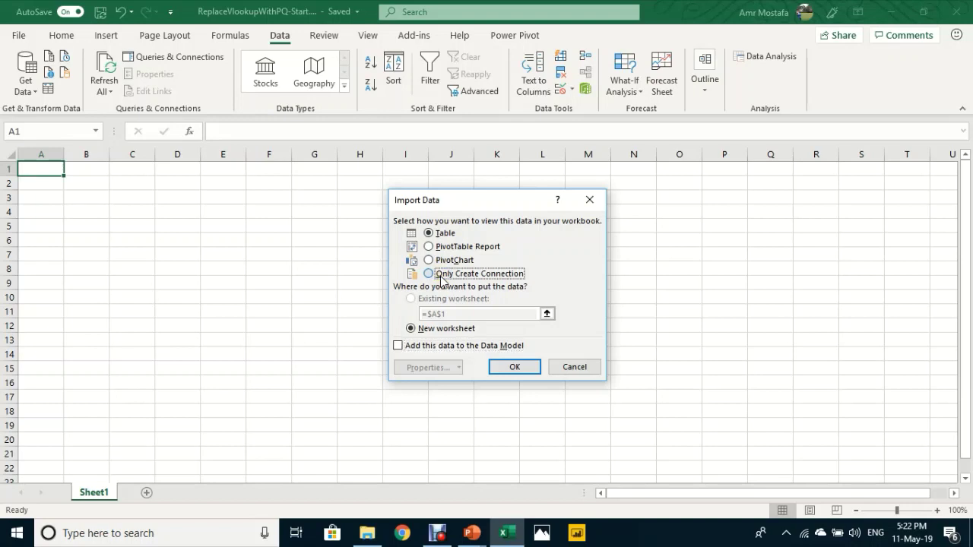
click(511, 368)
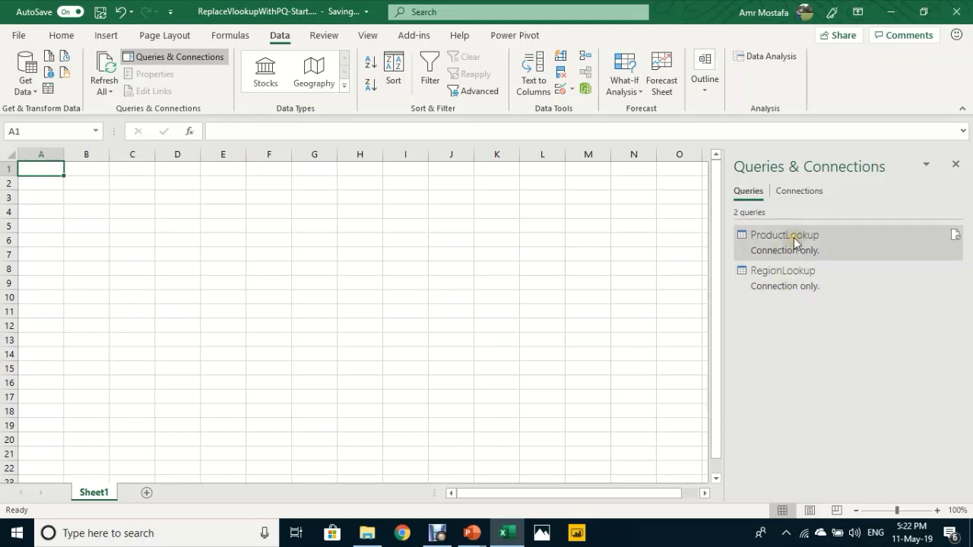
mouse_move(791, 277)
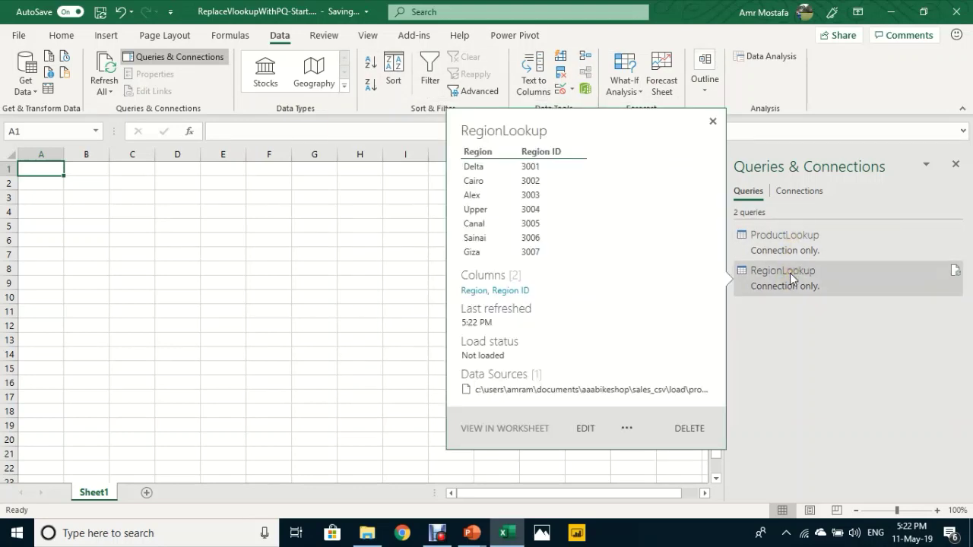
mouse_move(801, 252)
Import Sales2016.csv as a text/CSV source, open it for transformation in Power Query Editor, and expand the query list.
click(265, 238)
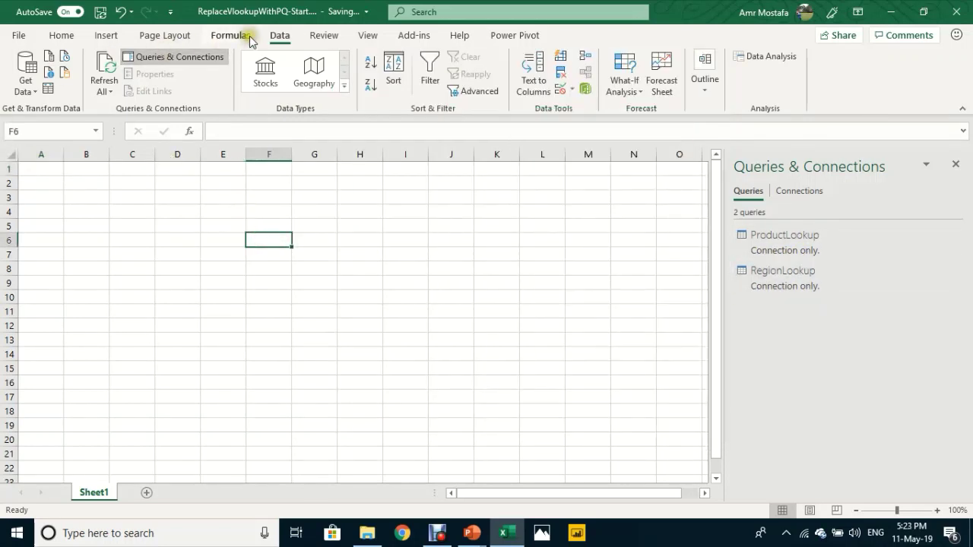
click(25, 76)
mouse_move(38, 113)
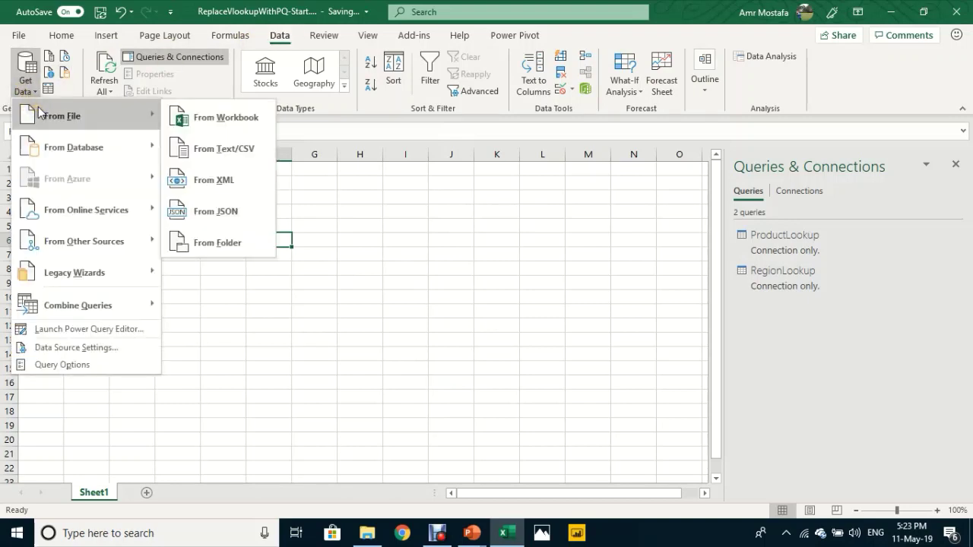
click(208, 152)
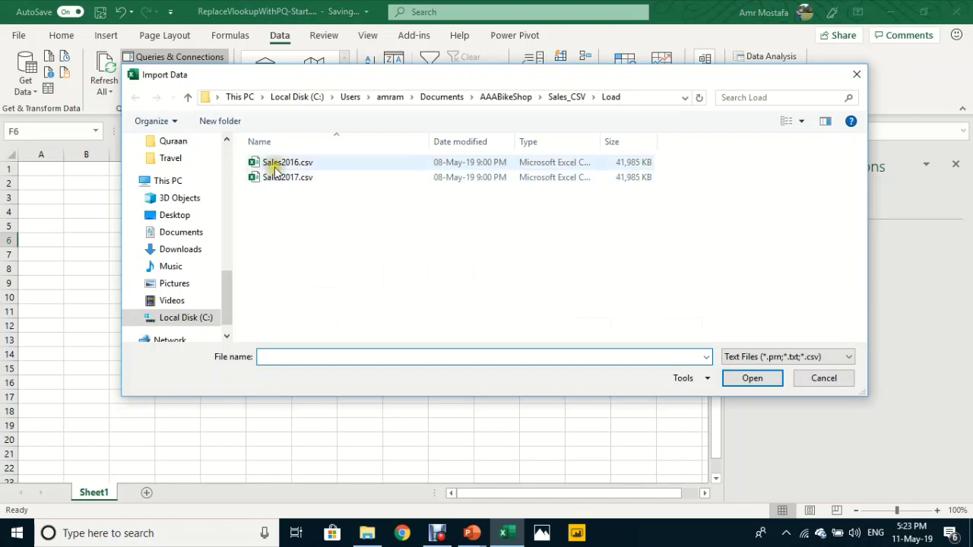
click(302, 168)
click(746, 378)
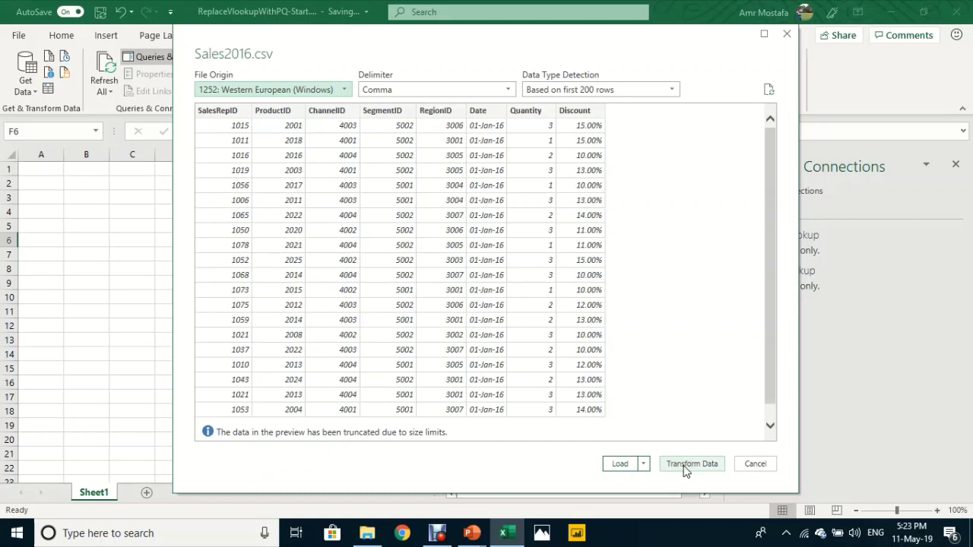
click(688, 465)
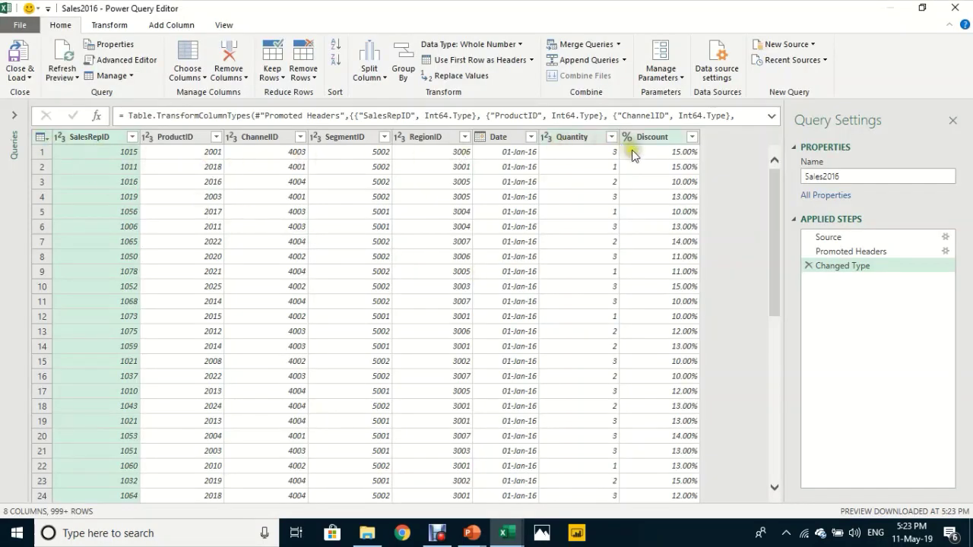
click(15, 116)
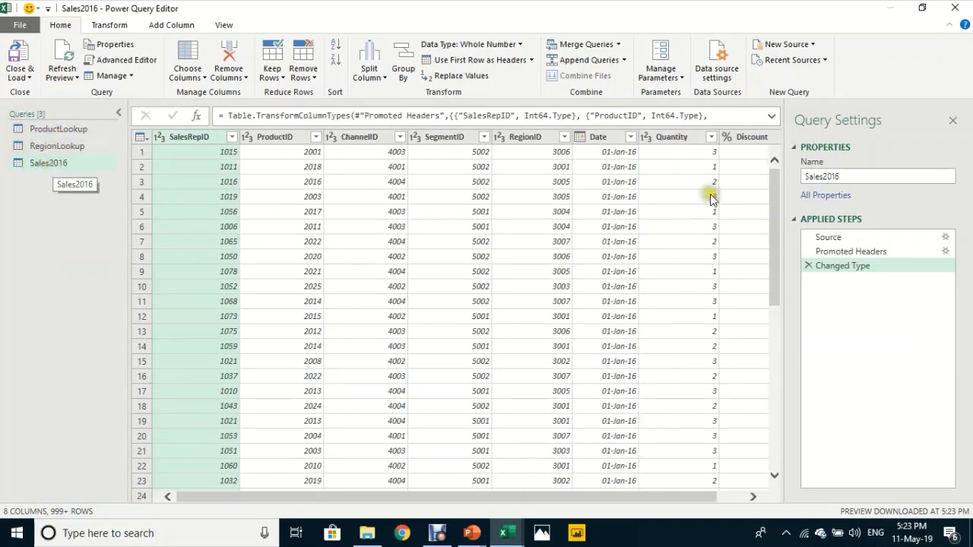
Rename the Sales2016 query to Sales.
click(857, 177)
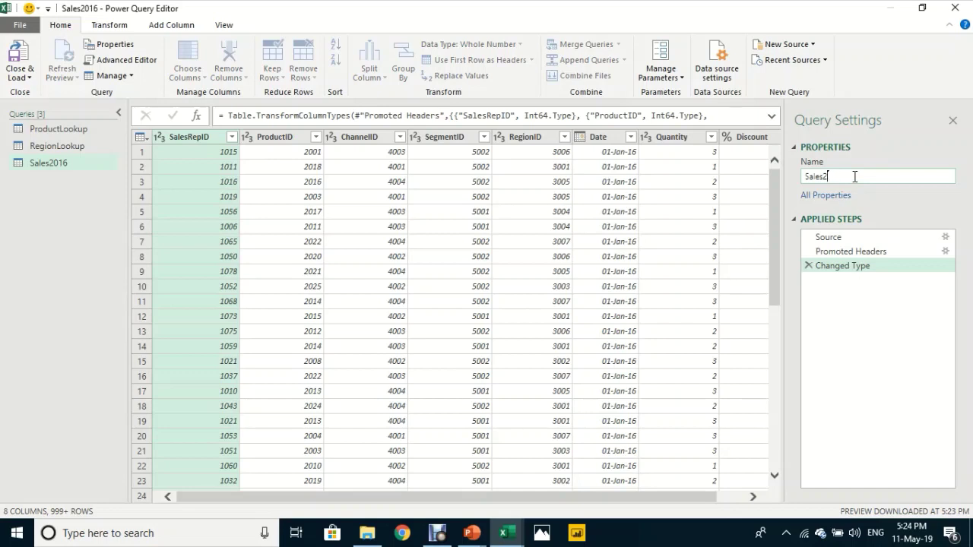
key(Return)
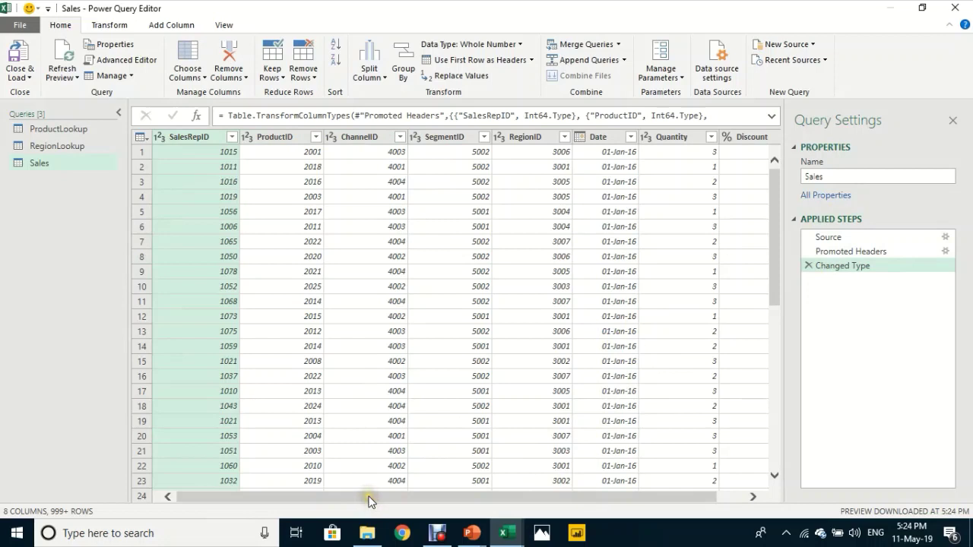
Keep only the Discount, Quantity, Date, RegionID and ProductID columns, selected in that order, and remove all other columns from the Sales query.
drag(372, 497, 401, 497)
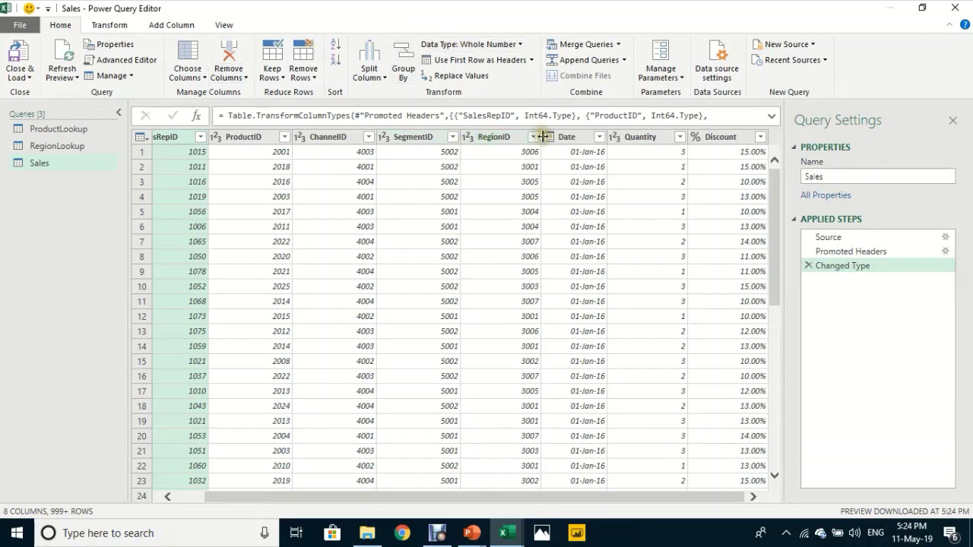
click(582, 140)
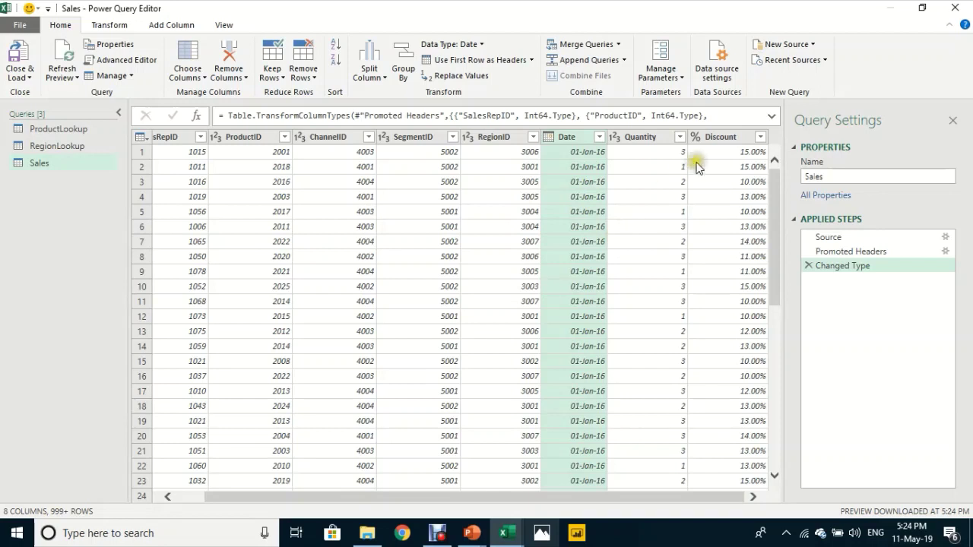
click(706, 139)
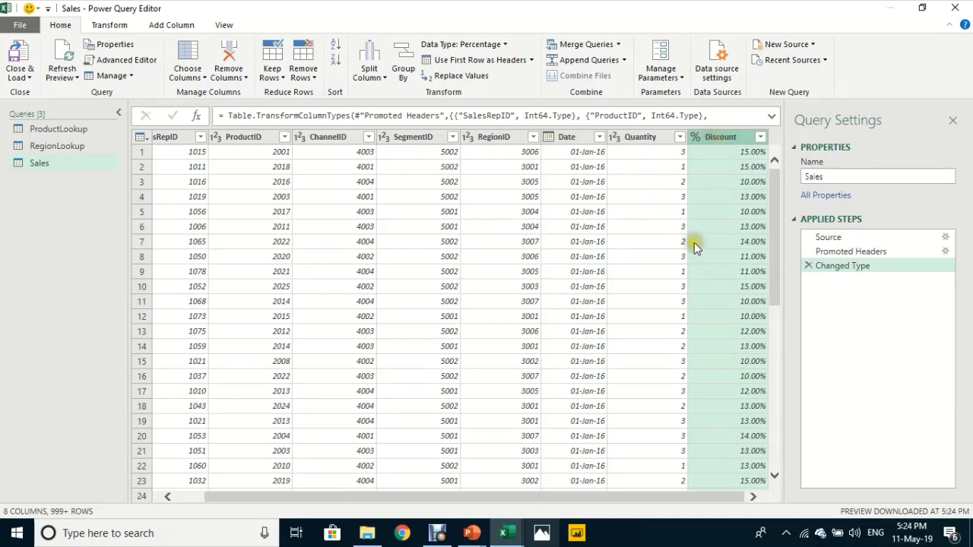
ctrl+click(644, 137)
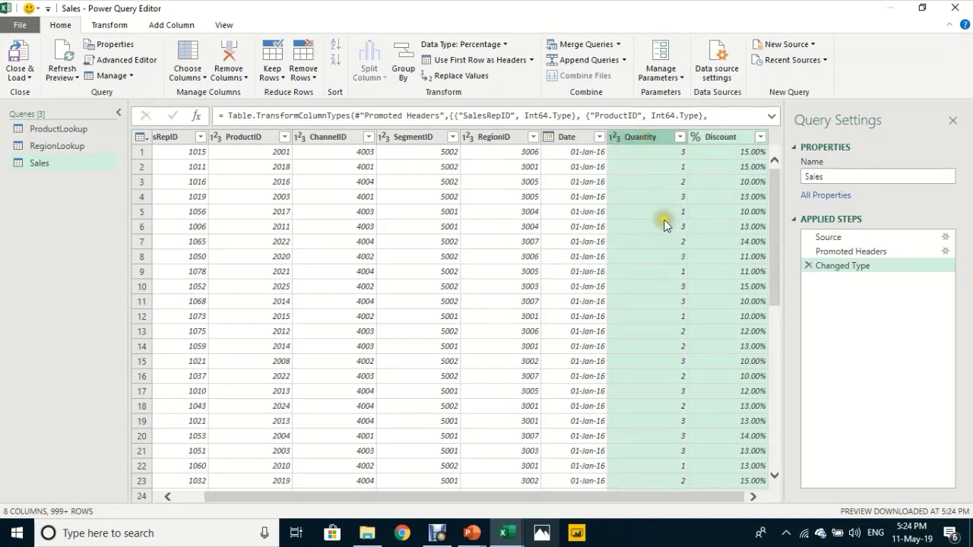
ctrl+click(572, 137)
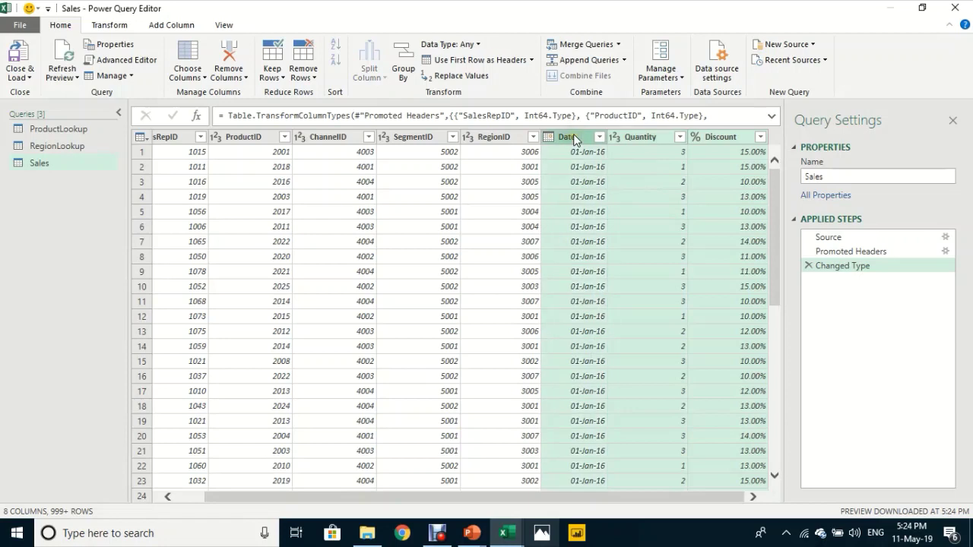
ctrl+click(499, 136)
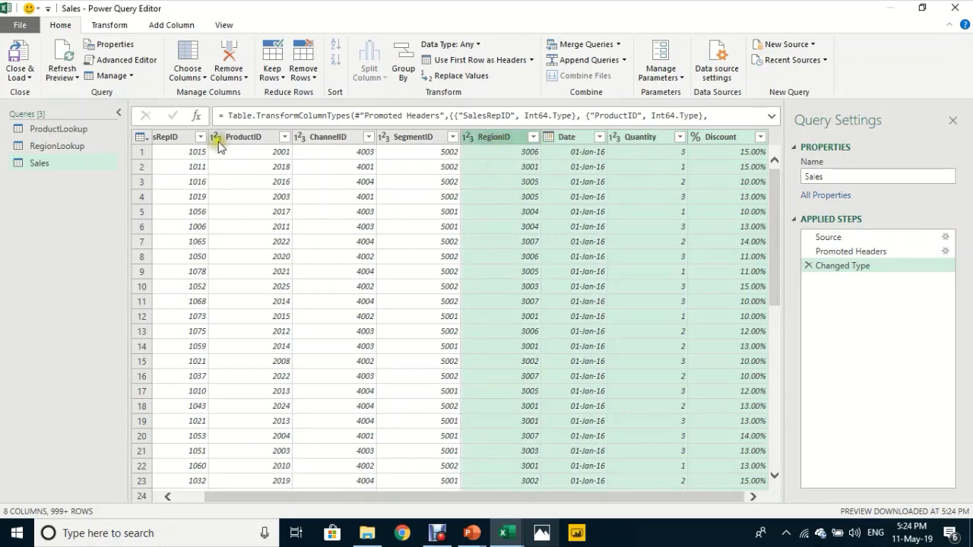
ctrl+click(255, 137)
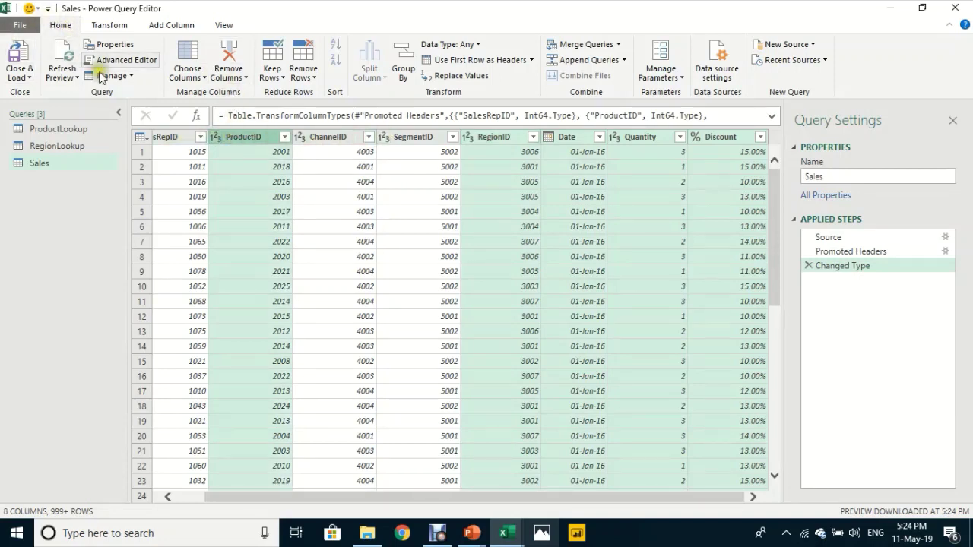
click(244, 79)
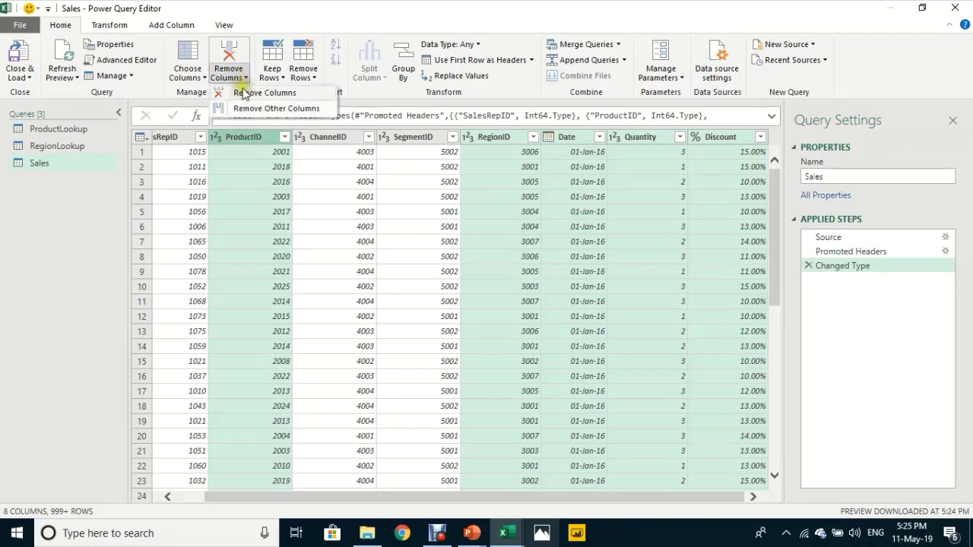
click(244, 109)
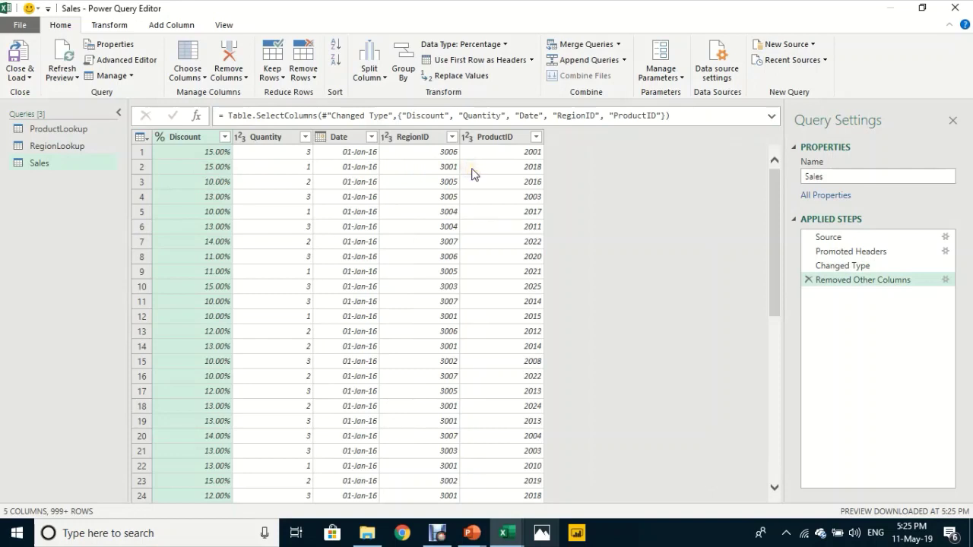
Compare the Sales region IDs with RegionLookup, and merge RegionLookup into Sales by matching RegionID to Region ID with a Left Outer join.
click(437, 153)
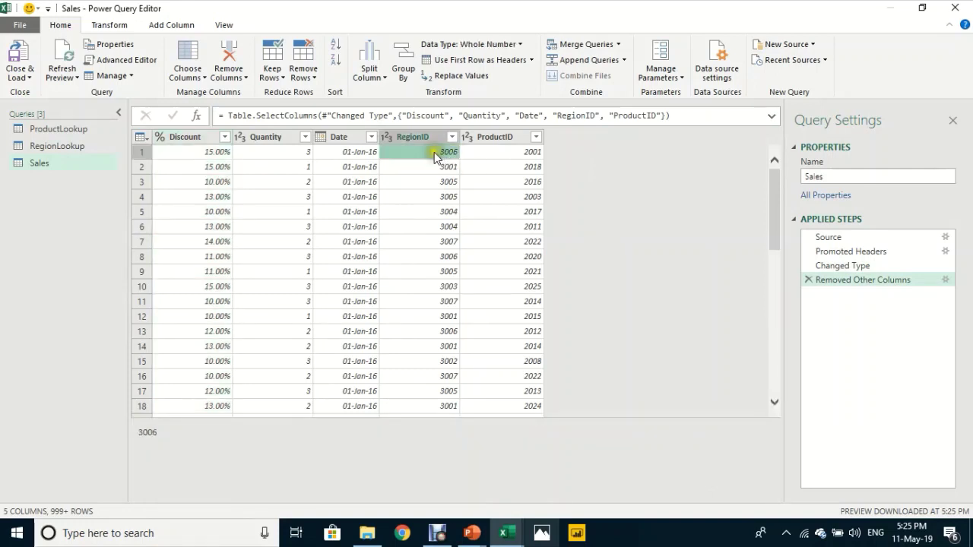
click(76, 152)
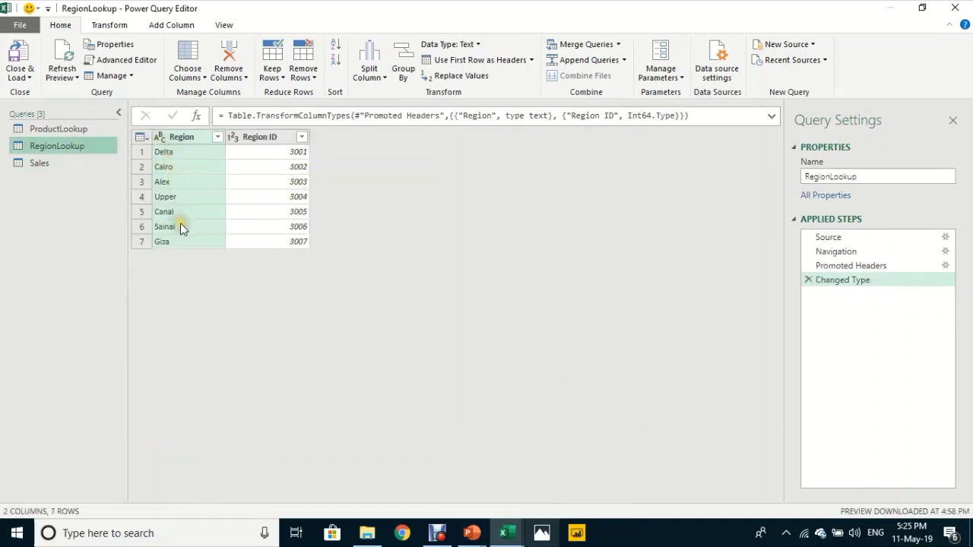
click(41, 164)
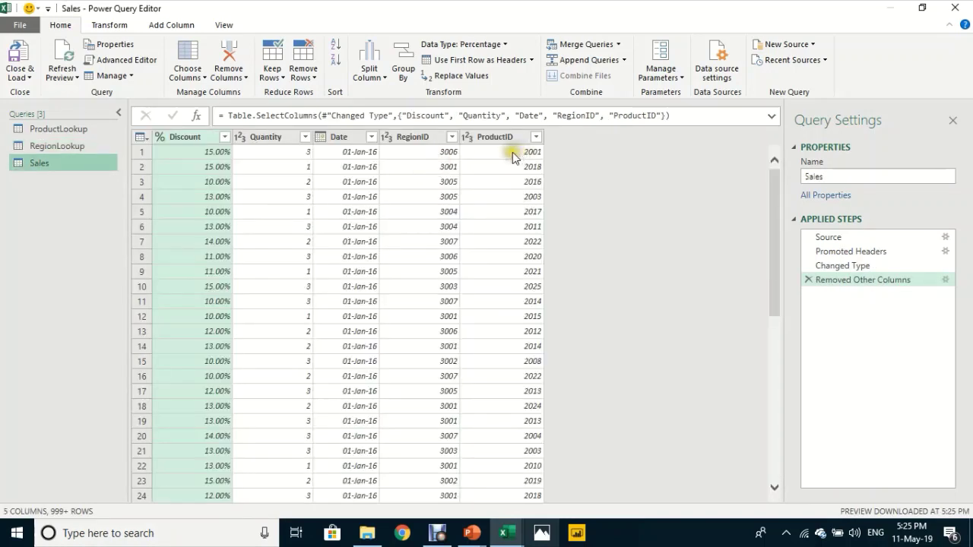
click(510, 155)
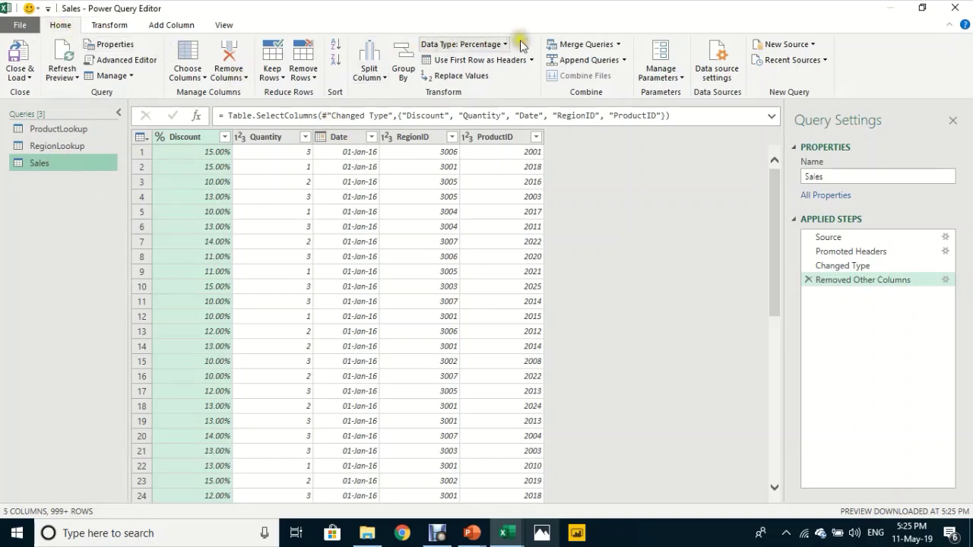
click(590, 47)
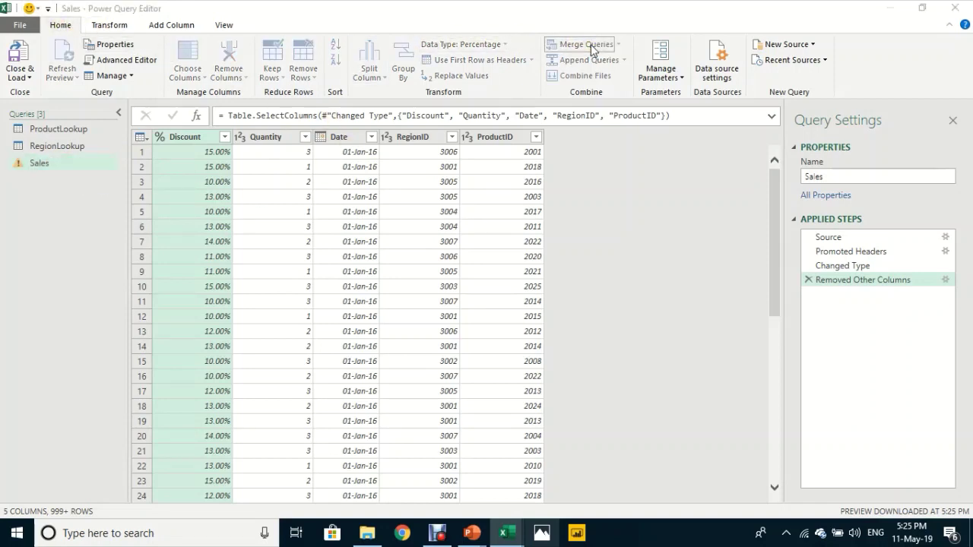
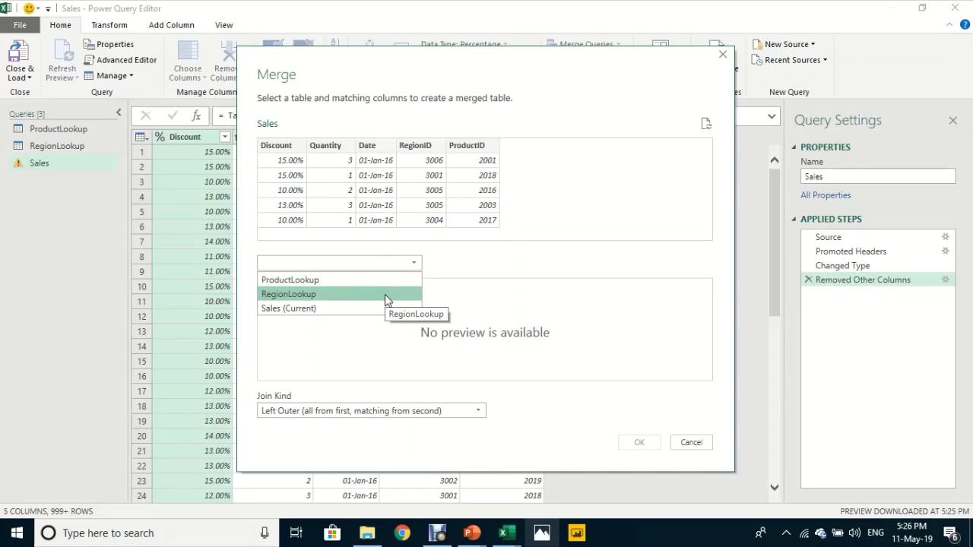
click(384, 294)
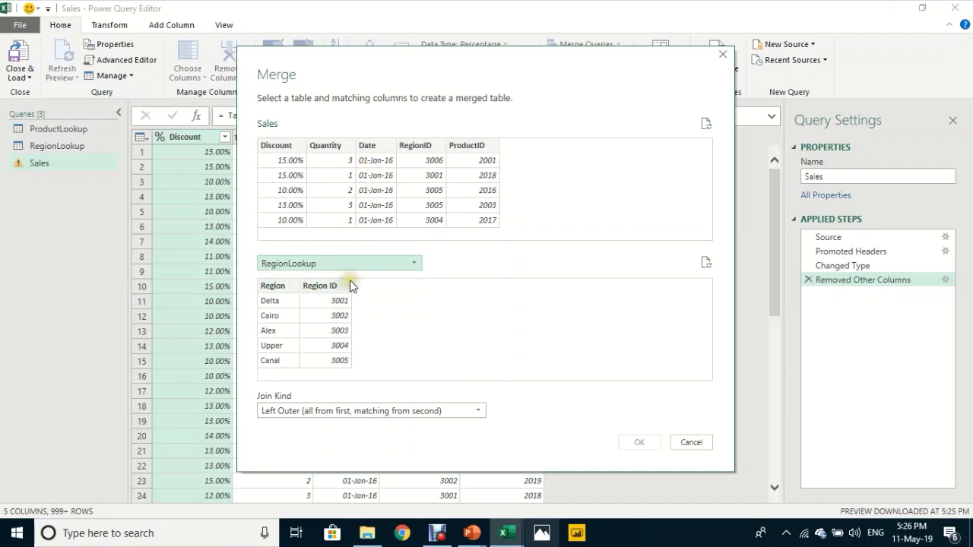
click(428, 146)
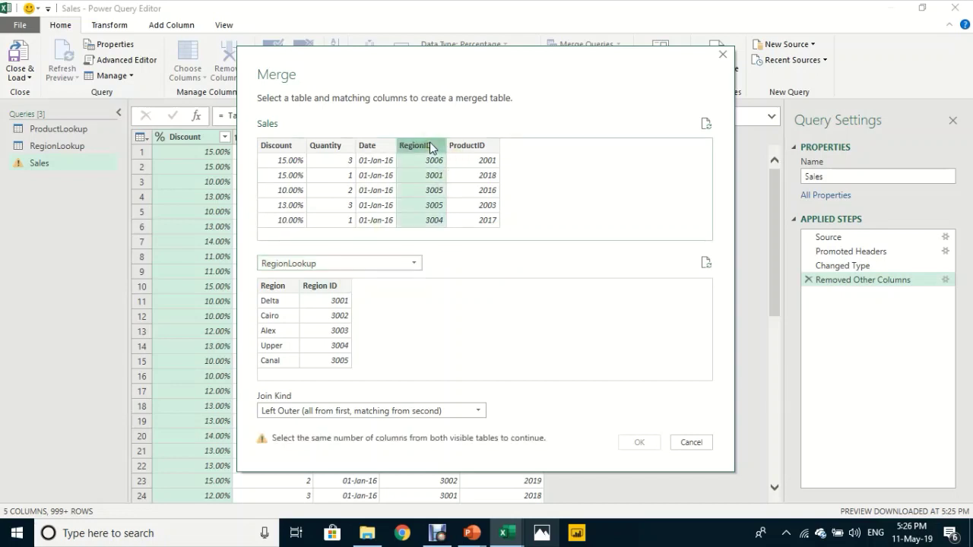
click(322, 289)
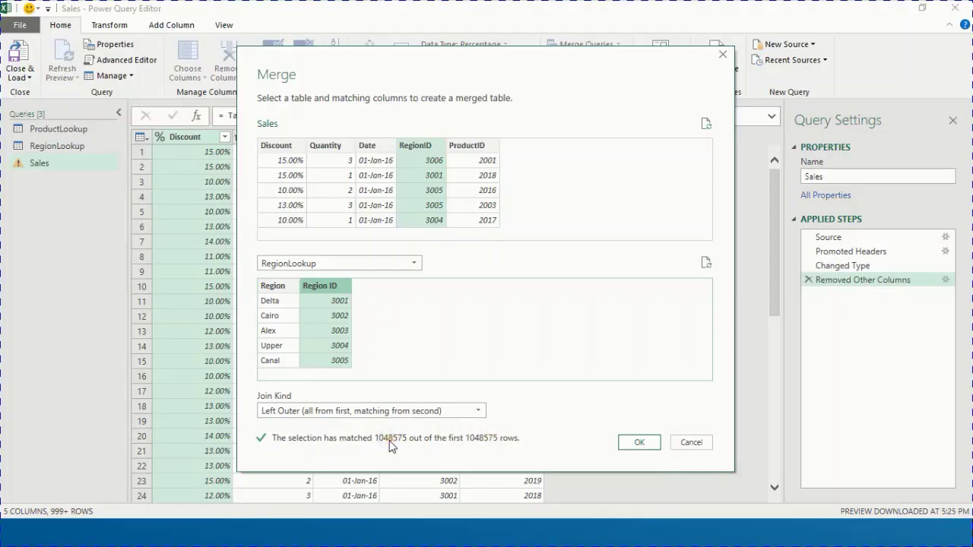
click(642, 442)
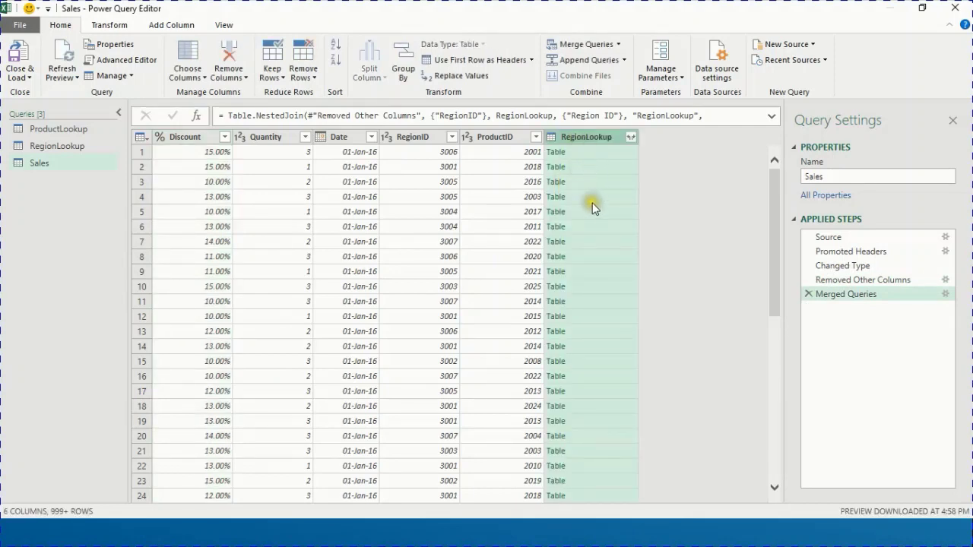
Preview the first row's nested RegionLookup table and expand only the Region column, without the original column name as prefix.
click(612, 152)
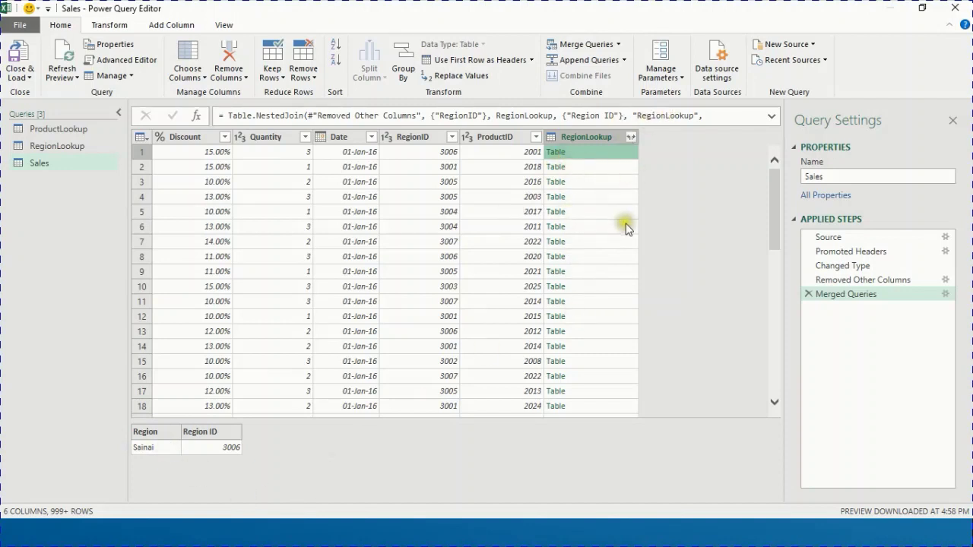
click(632, 138)
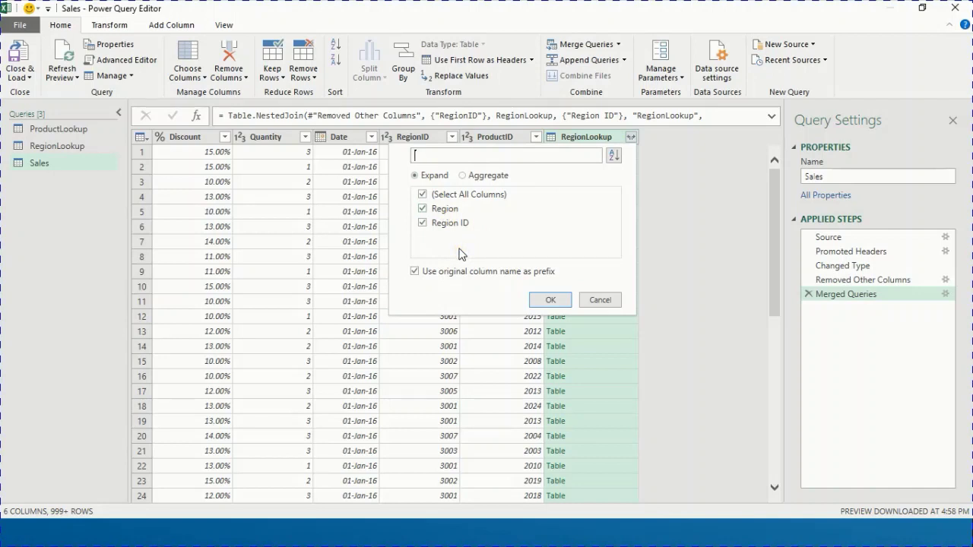
click(447, 195)
click(451, 208)
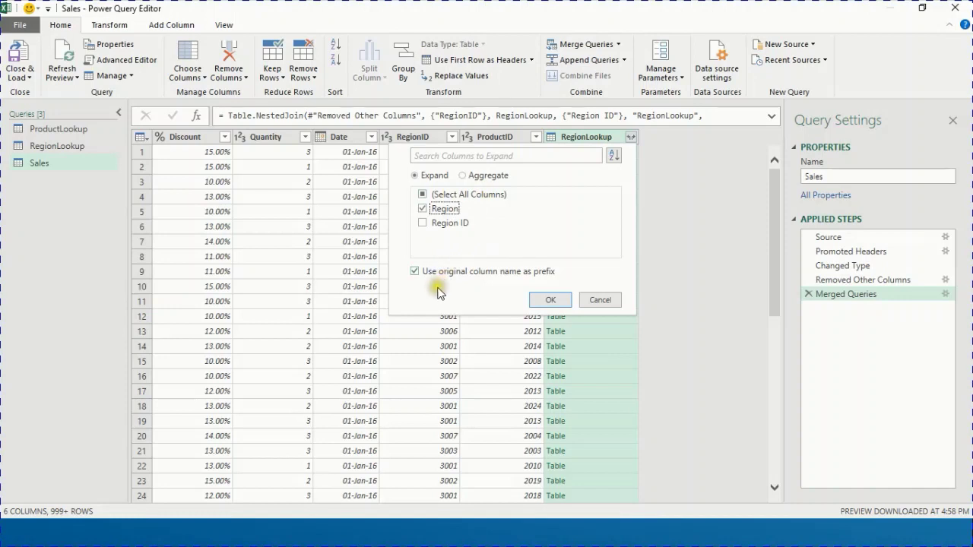
click(414, 273)
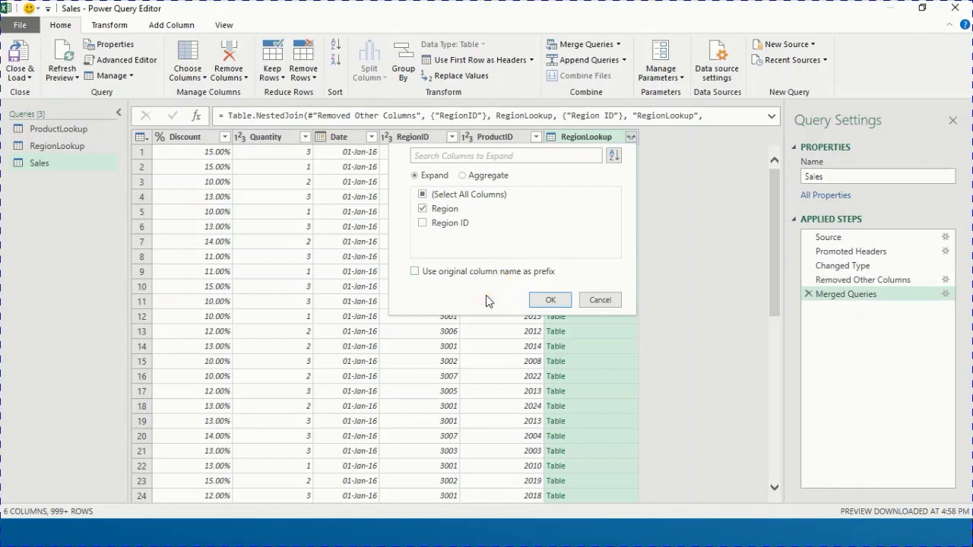
click(551, 301)
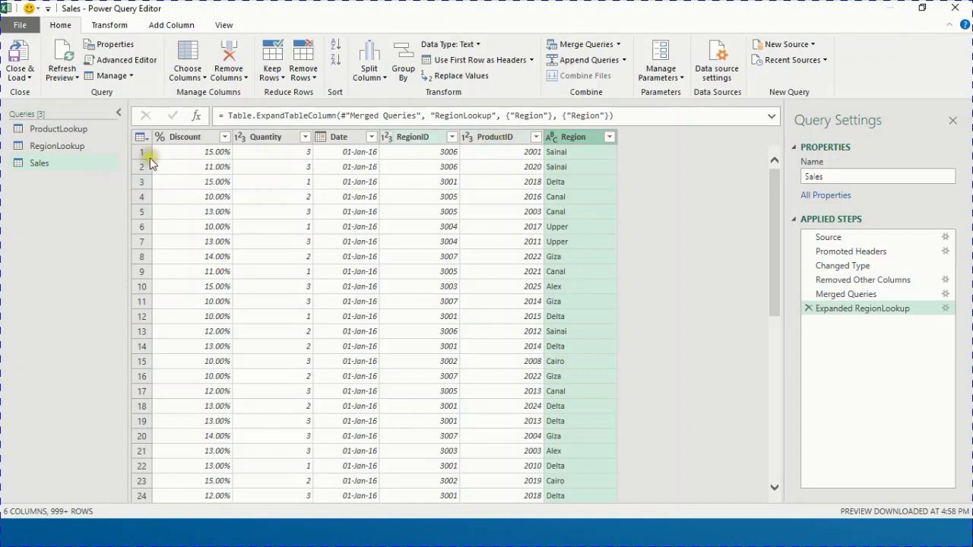
Review the Category and Price columns in ProductLookup, and merge ProductLookup into Sales by matching ProductID on both sides with a Left Outer join.
click(42, 130)
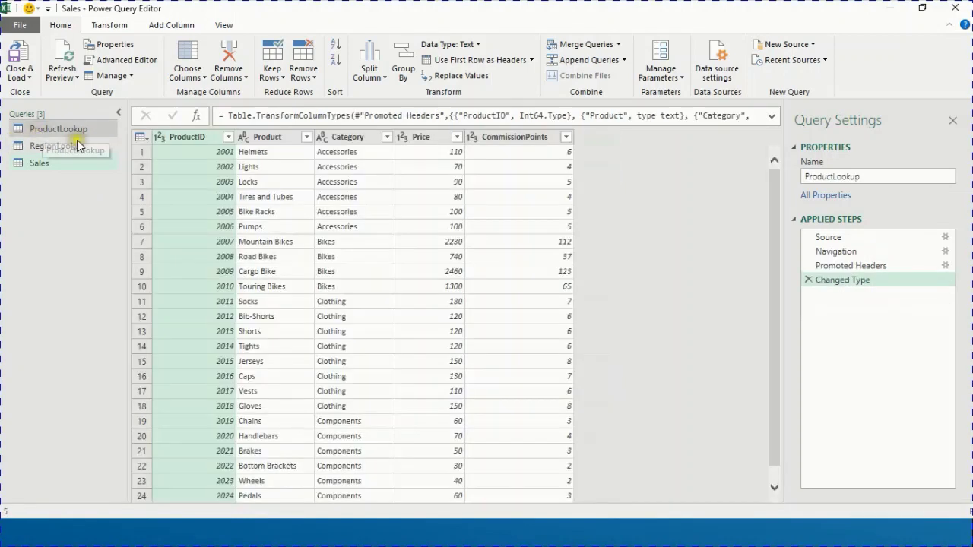
click(340, 137)
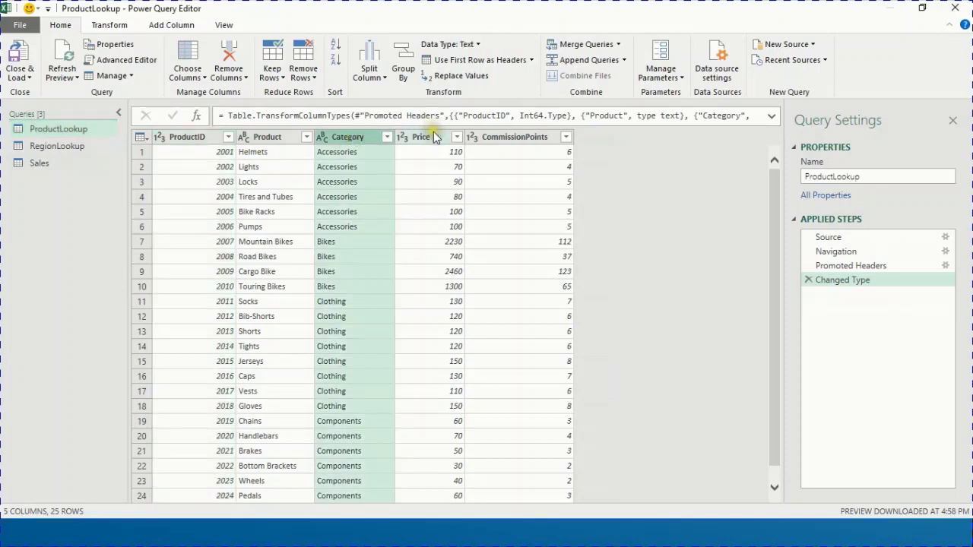
click(434, 137)
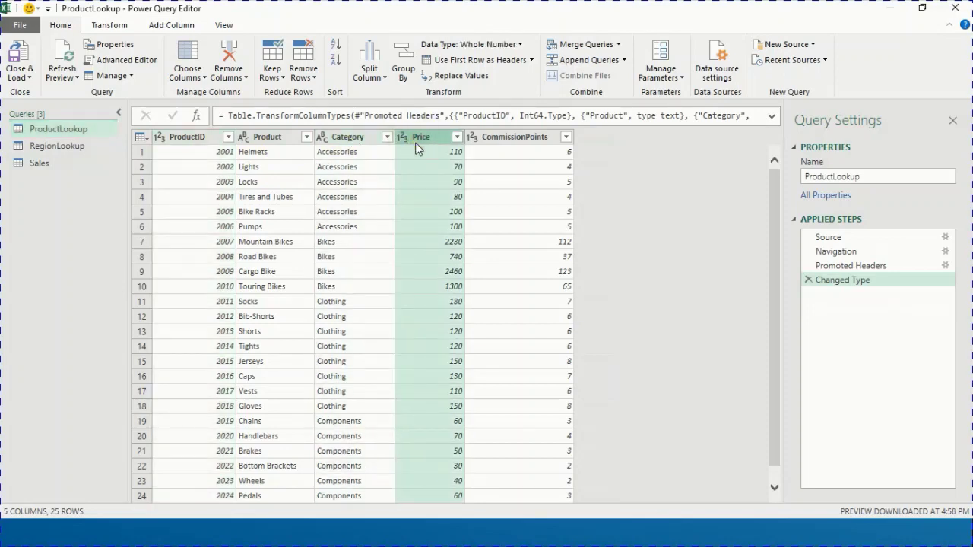
click(41, 163)
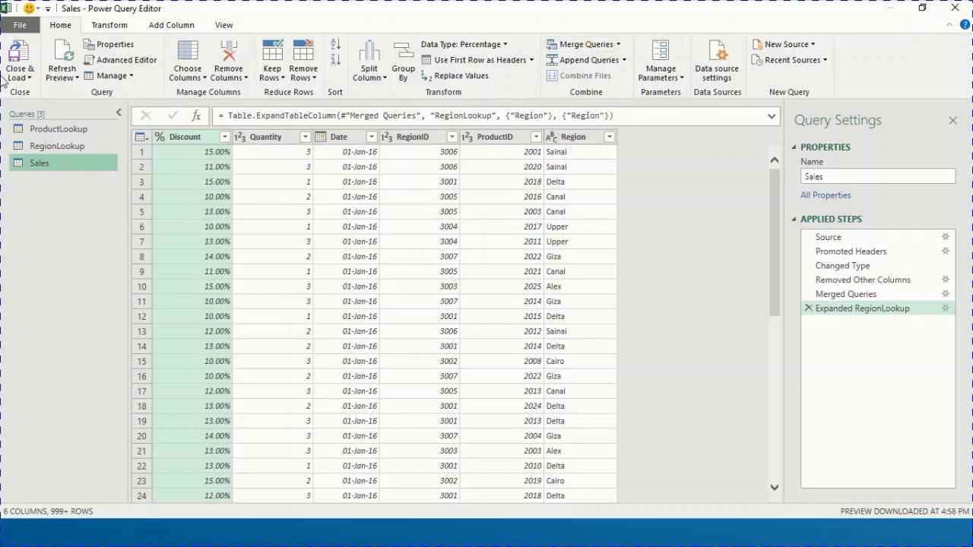
click(601, 44)
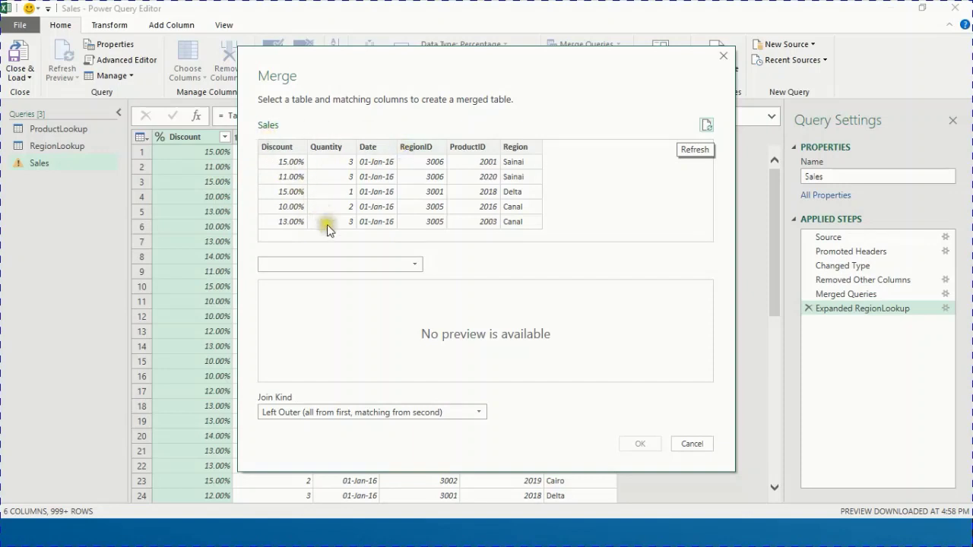
click(342, 264)
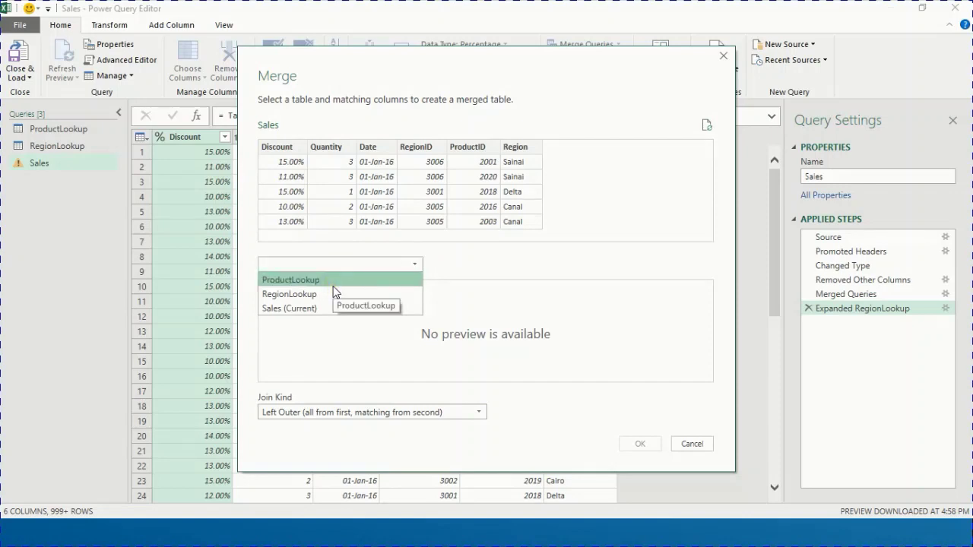
click(333, 283)
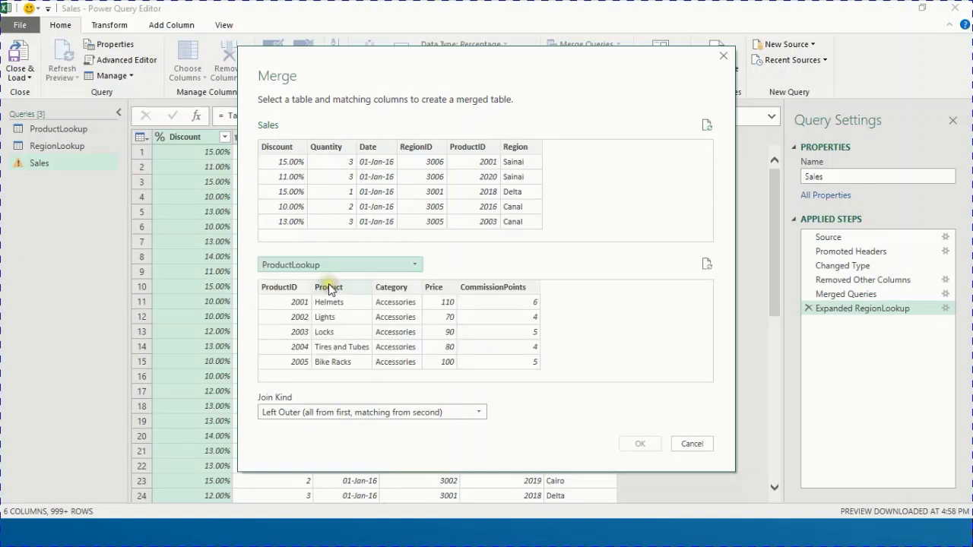
click(478, 148)
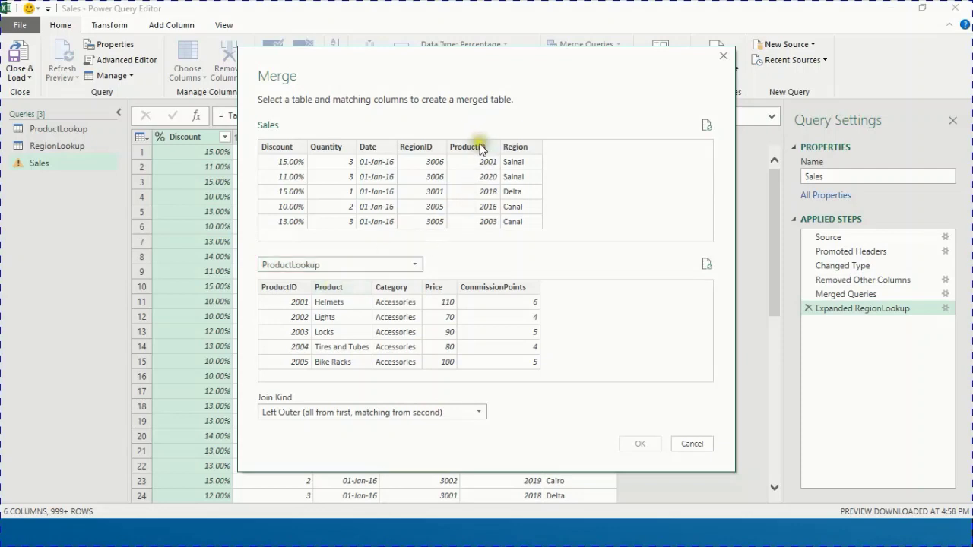
click(284, 287)
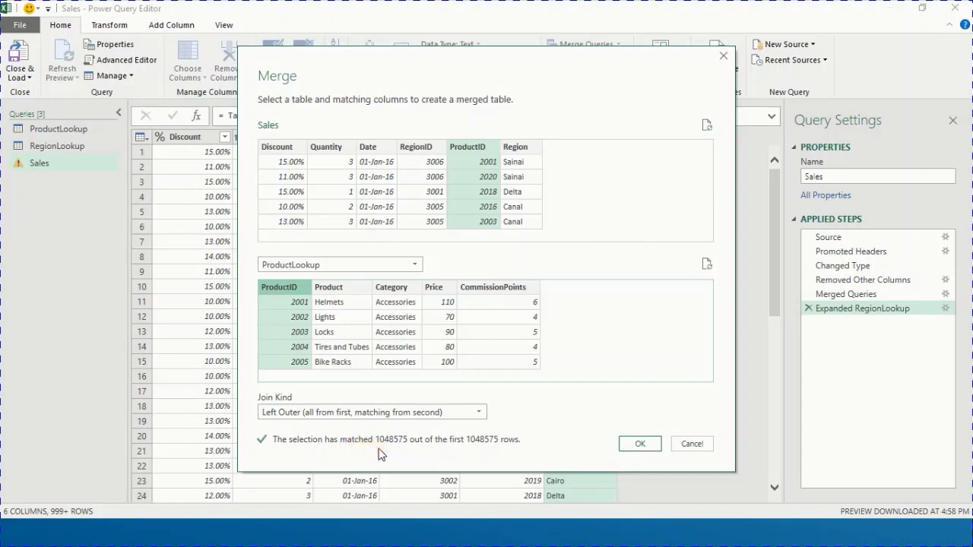
click(642, 445)
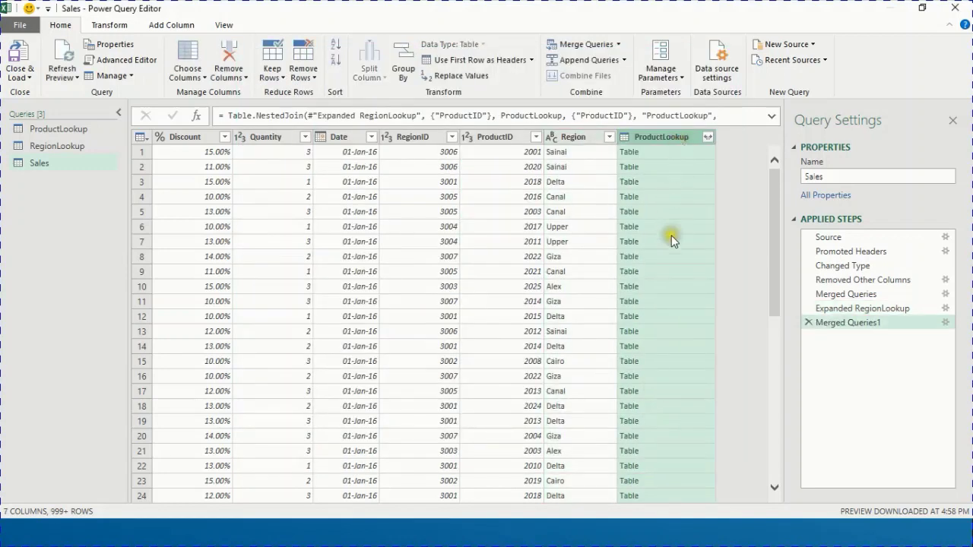
Expand only the Category and Price columns from the merged ProductLookup column, without the original column name as prefix.
click(708, 138)
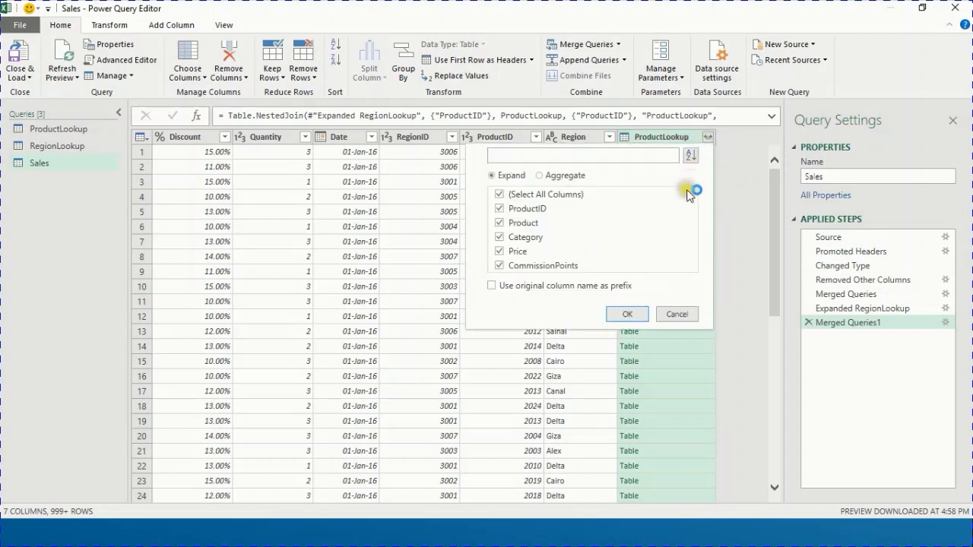
click(549, 195)
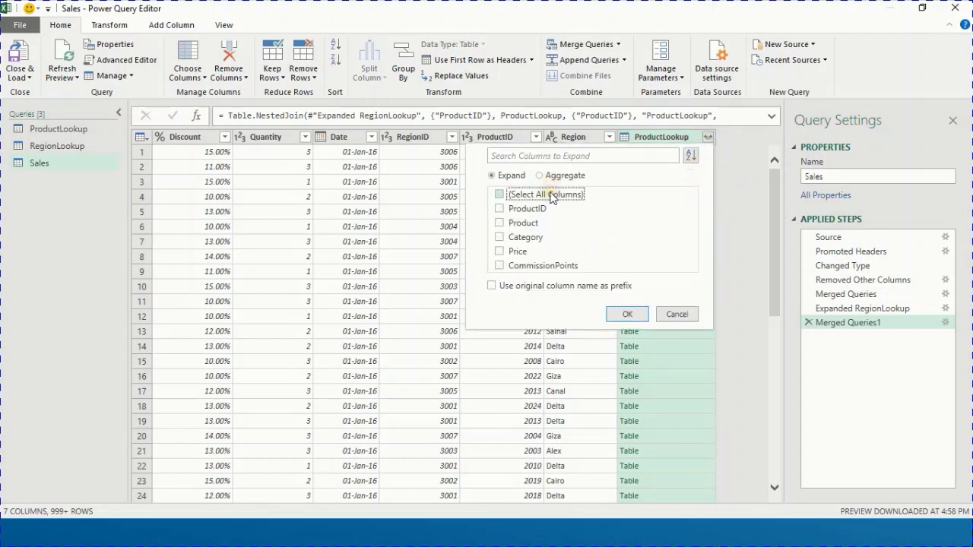
click(516, 253)
click(519, 237)
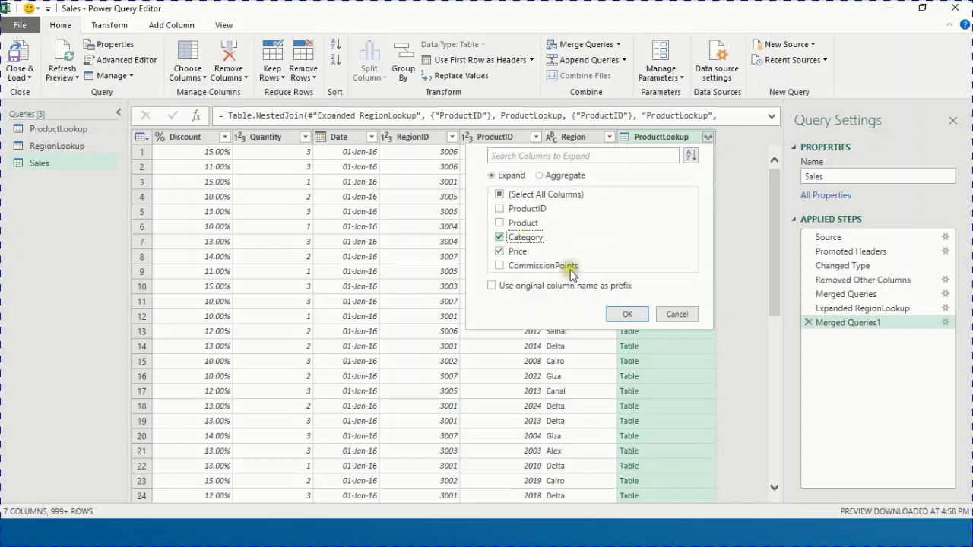
click(625, 314)
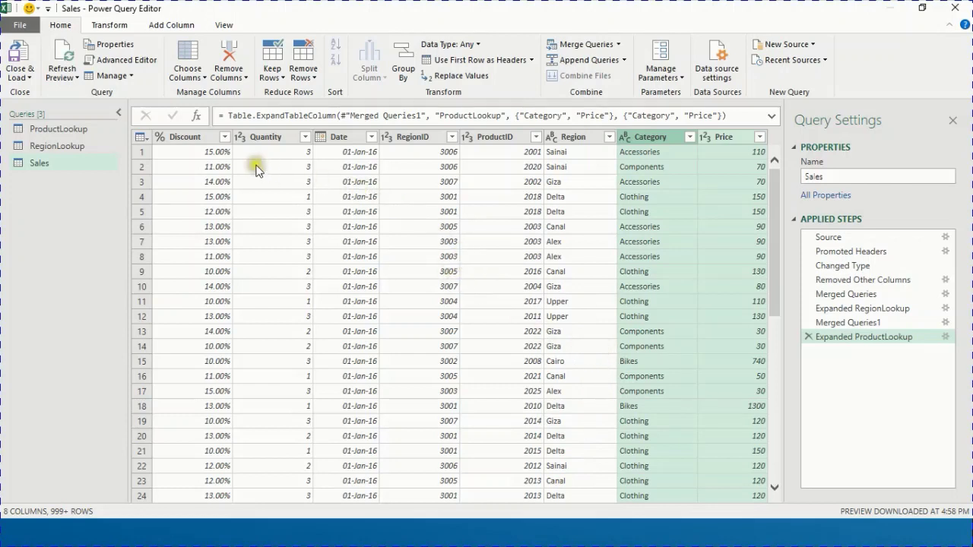
Review the Discount, Quantity and Price columns, and start a custom column in Sales named SalesValue.
click(185, 137)
click(278, 135)
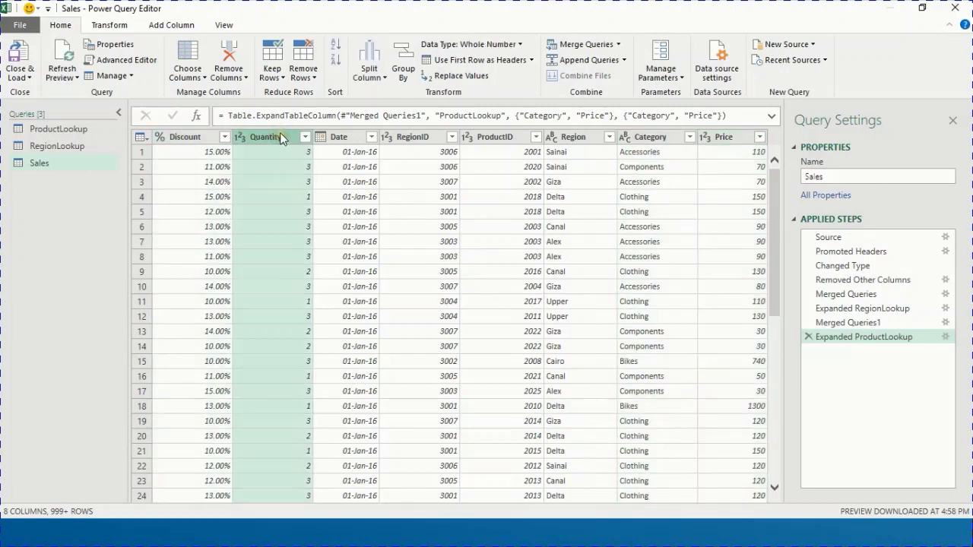
click(723, 139)
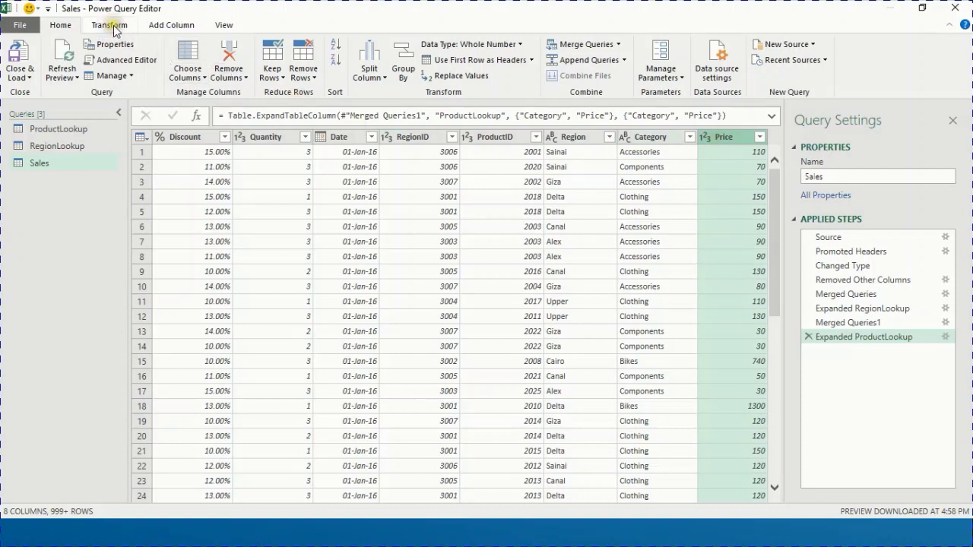
click(181, 26)
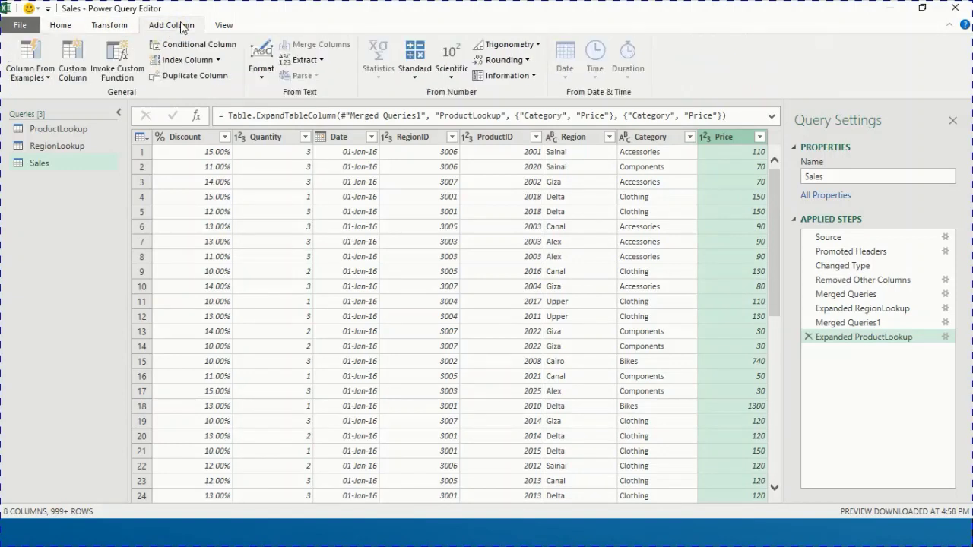
click(73, 72)
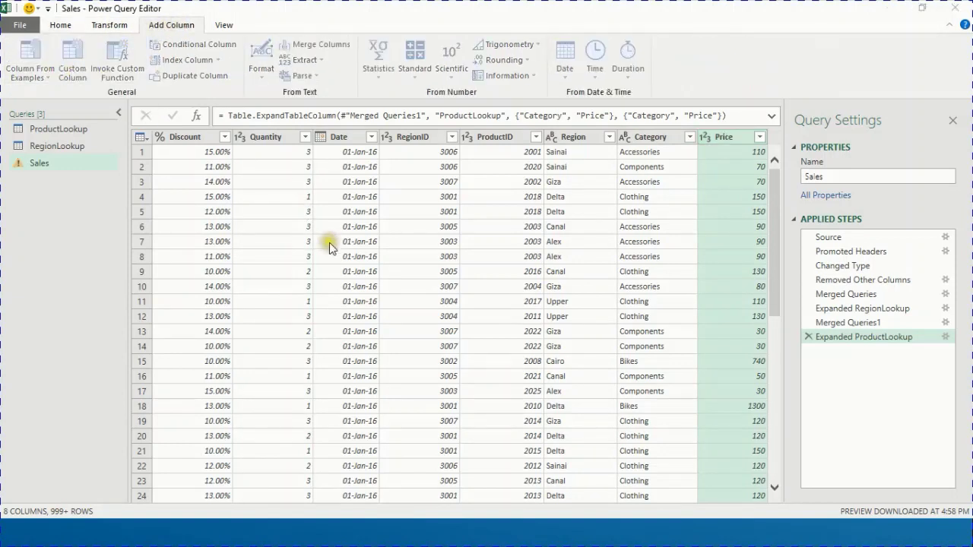
drag(305, 190, 252, 187)
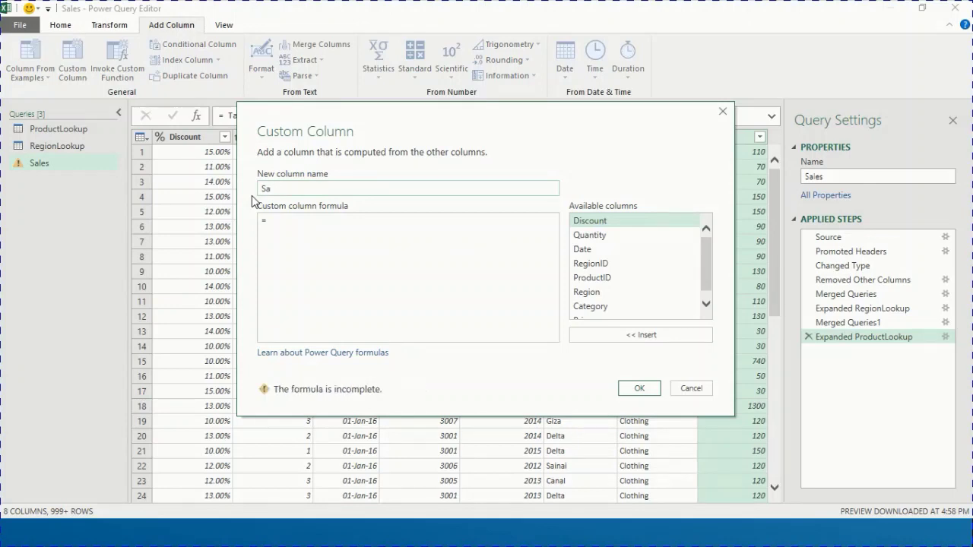
text(SalesValue)
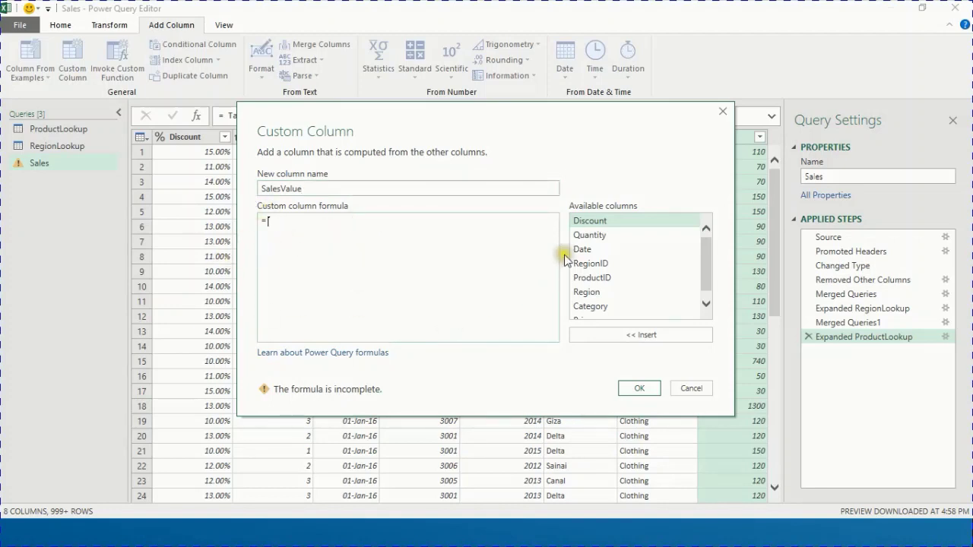
Define the SalesValue formula as [Quantity]*[Price]*(1-[Discount]) and create the column.
click(596, 237)
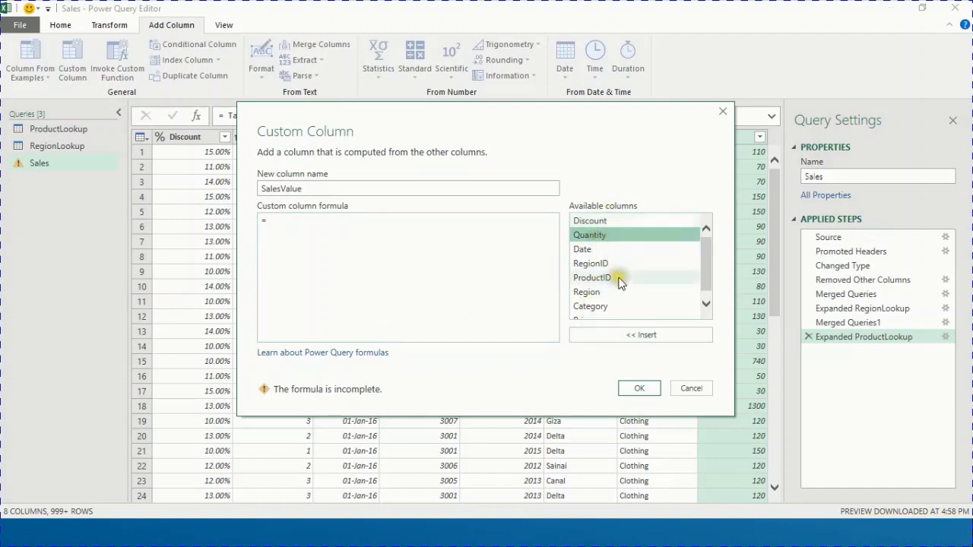
click(630, 336)
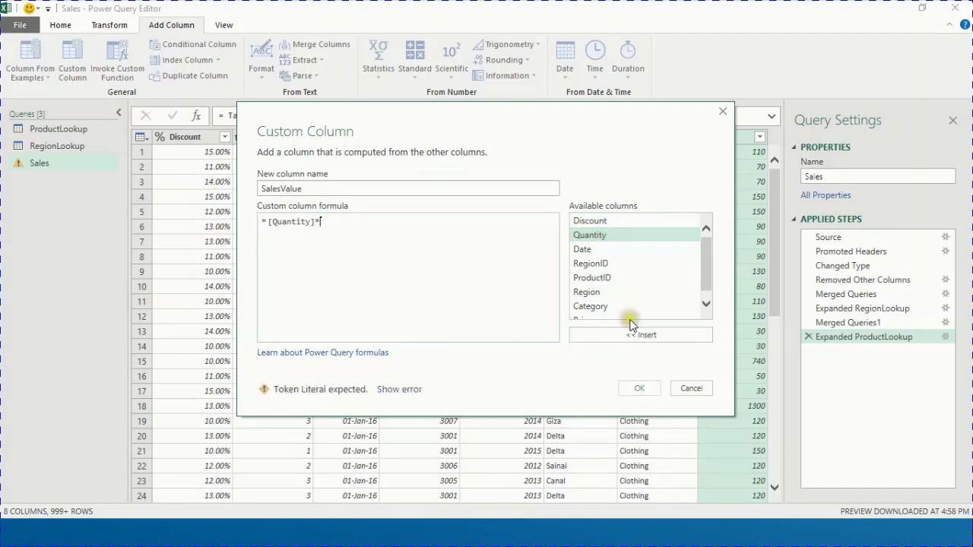
scroll(630, 292, down, 1)
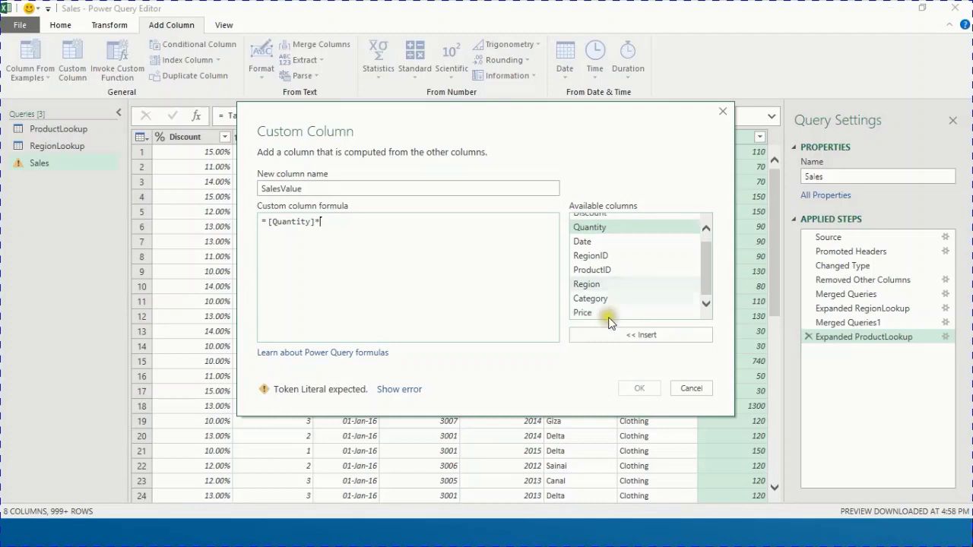
click(604, 316)
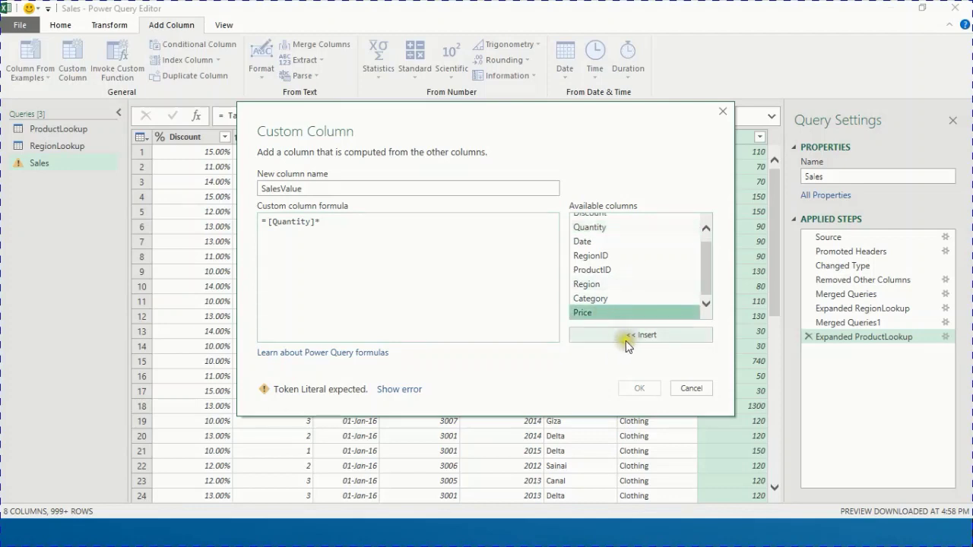
double_click(623, 314)
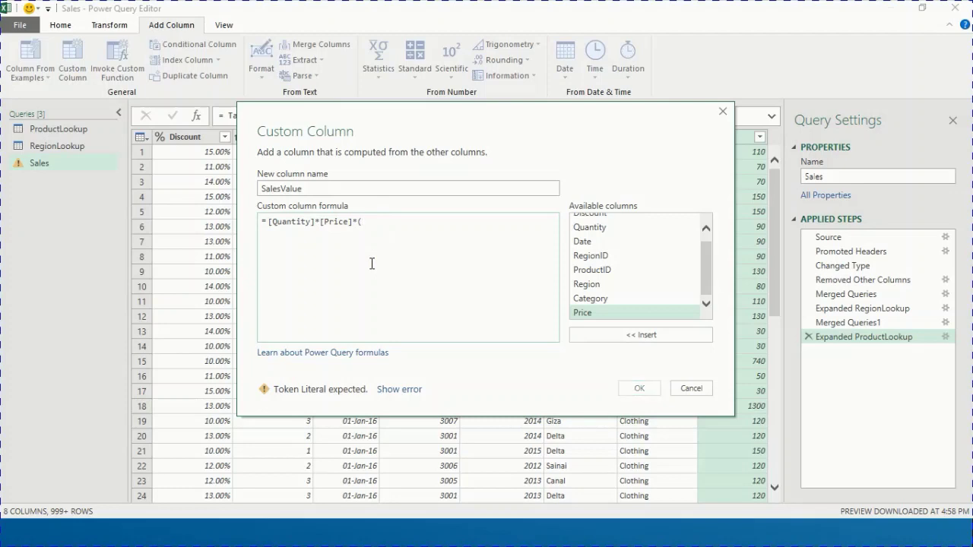
text(*(1-)
drag(704, 272, 665, 223)
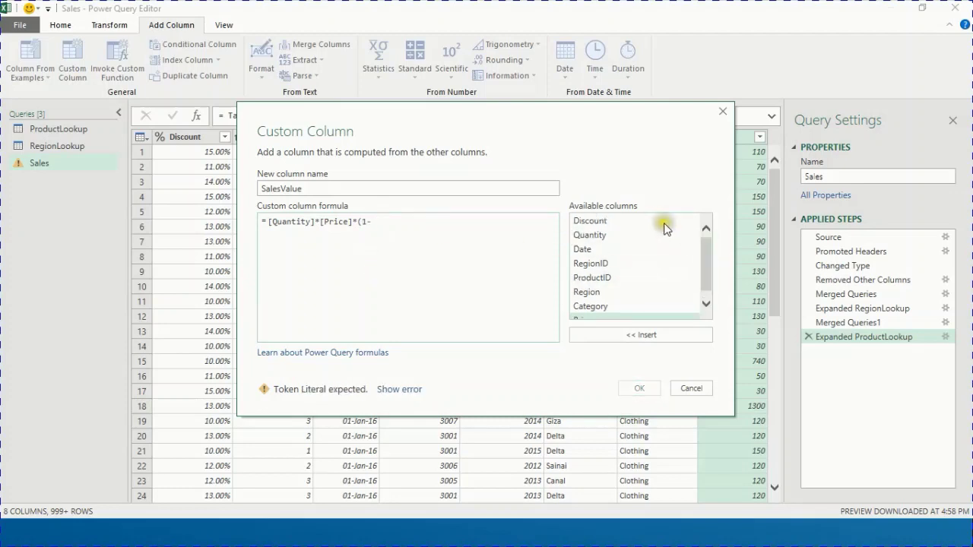
click(636, 225)
click(638, 333)
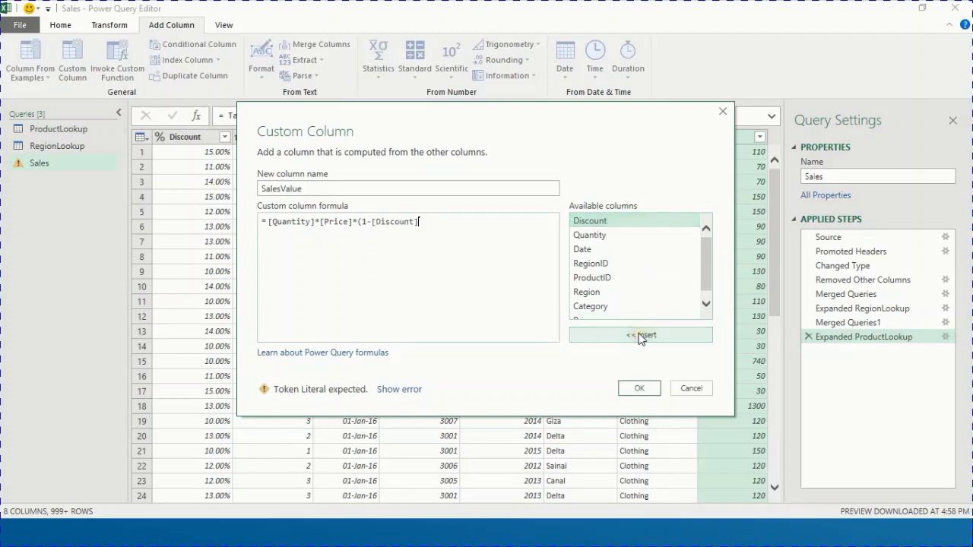
text())
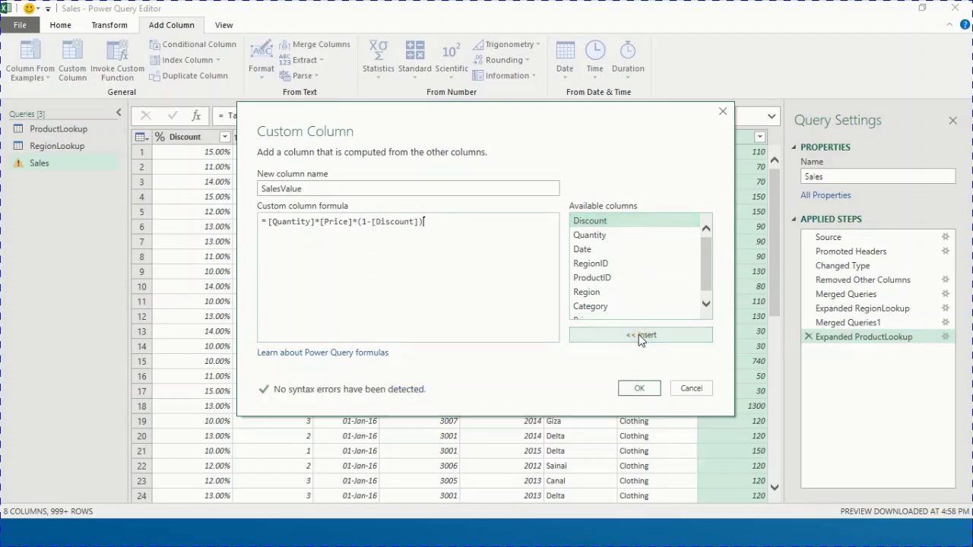
click(638, 391)
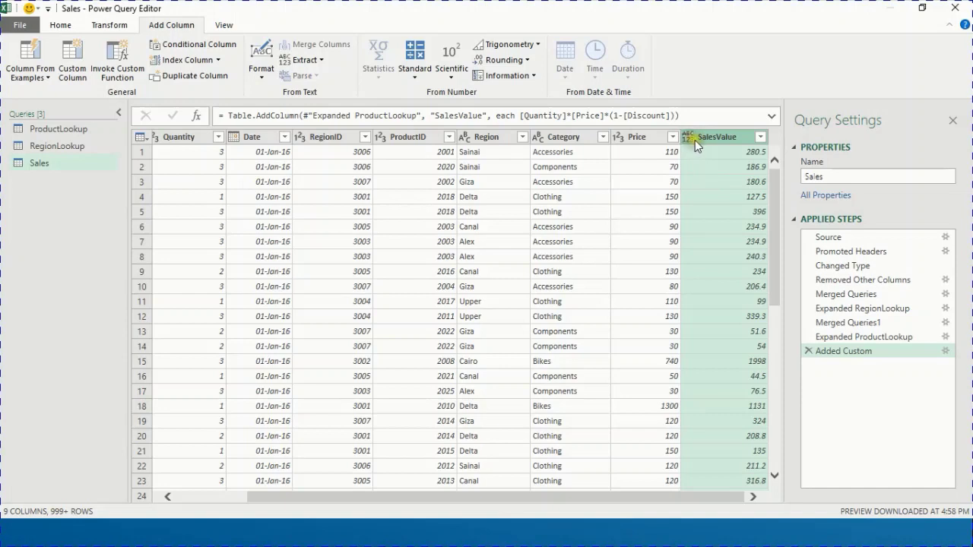
Set the data type of the SalesValue column to Decimal Number.
click(60, 25)
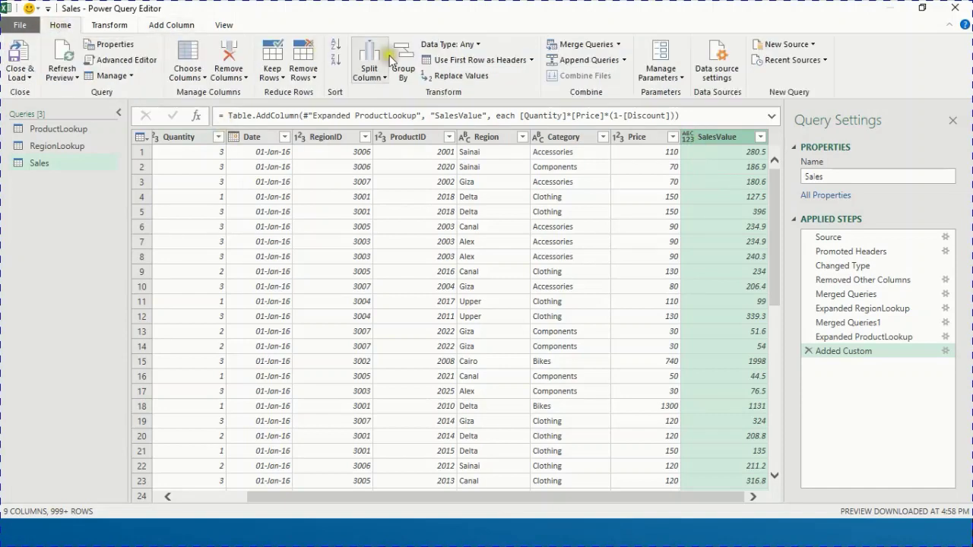
click(690, 138)
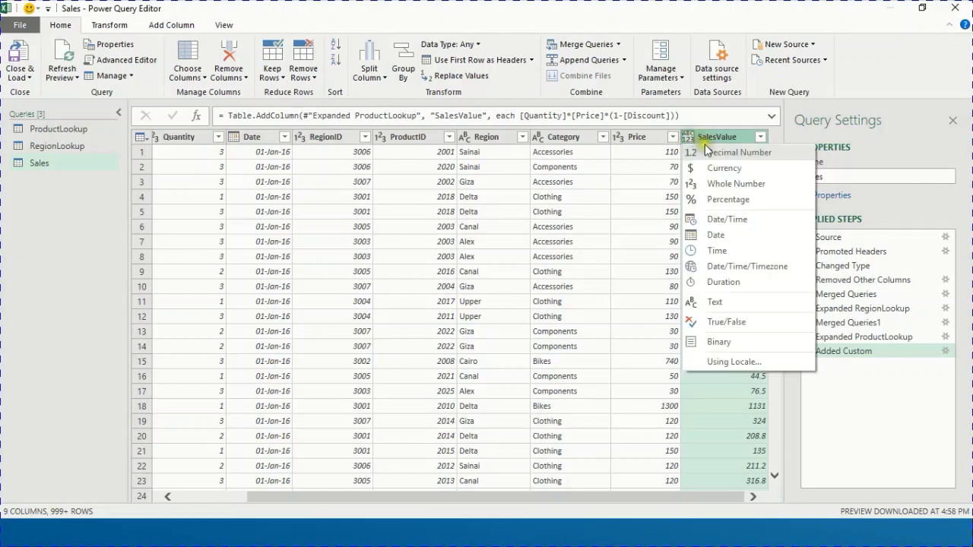
click(729, 153)
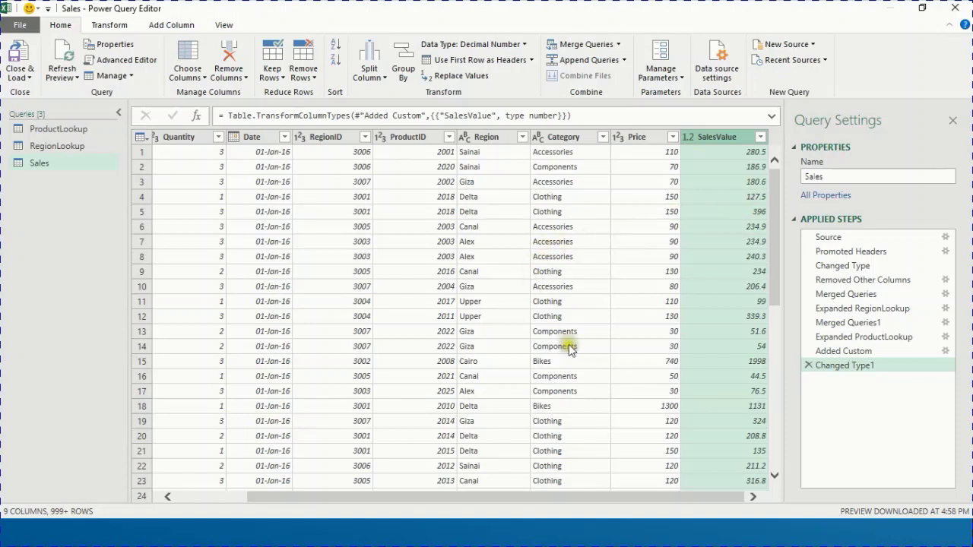
Remove the Price, RegionID, ProductID, Quantity and Discount columns from the Sales query.
click(652, 136)
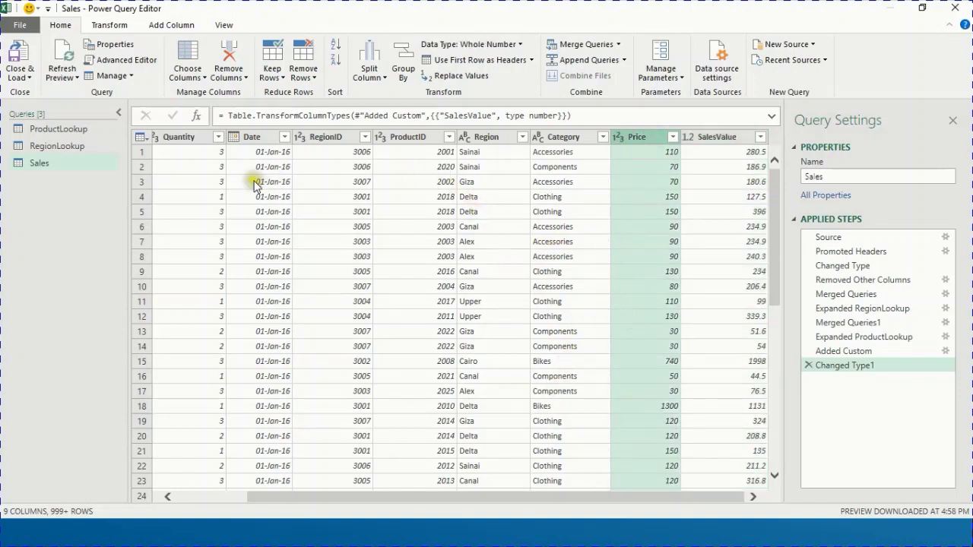
ctrl+click(342, 140)
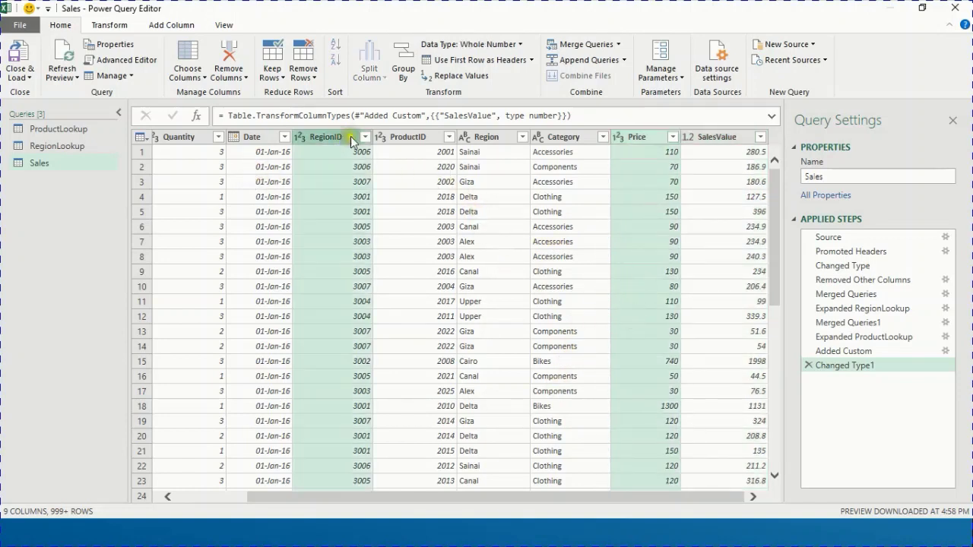
ctrl+click(420, 137)
drag(455, 495, 348, 501)
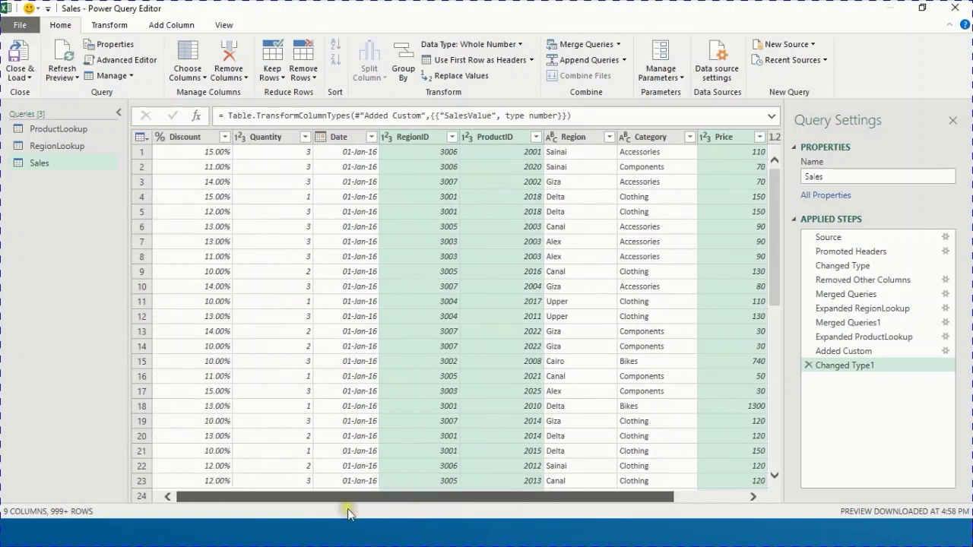
ctrl+click(266, 136)
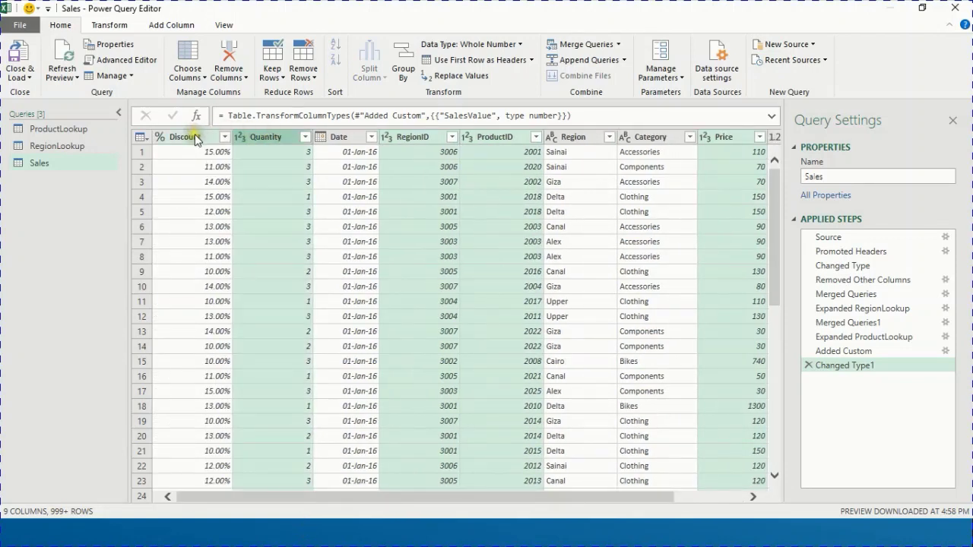
ctrl+click(194, 137)
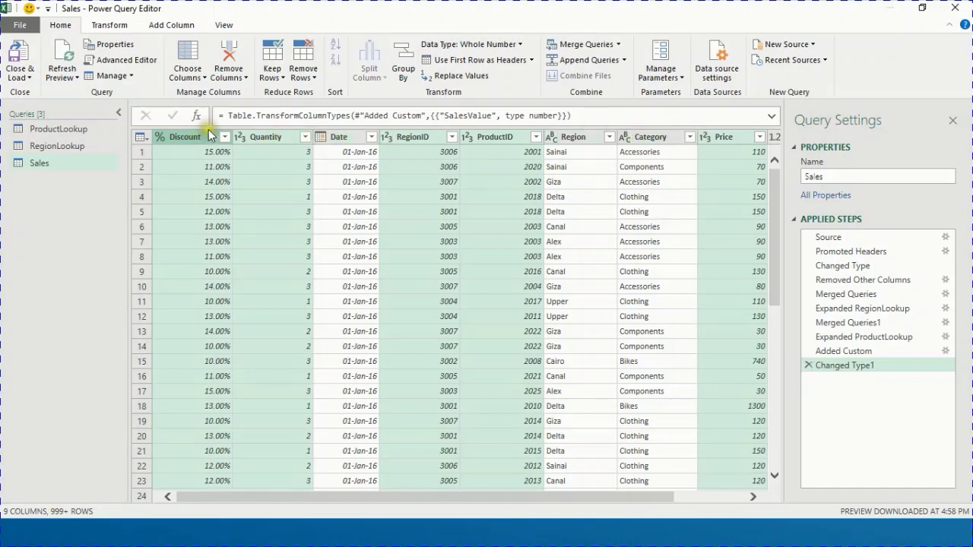
click(224, 57)
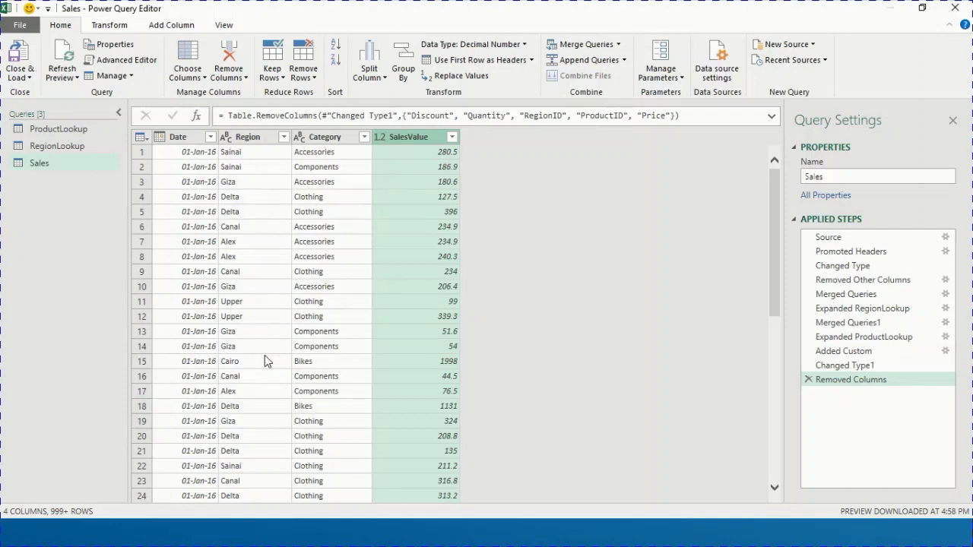
Start a Group By on the Sales query using the Date, Region and Category columns as grouping fields.
click(165, 168)
click(180, 139)
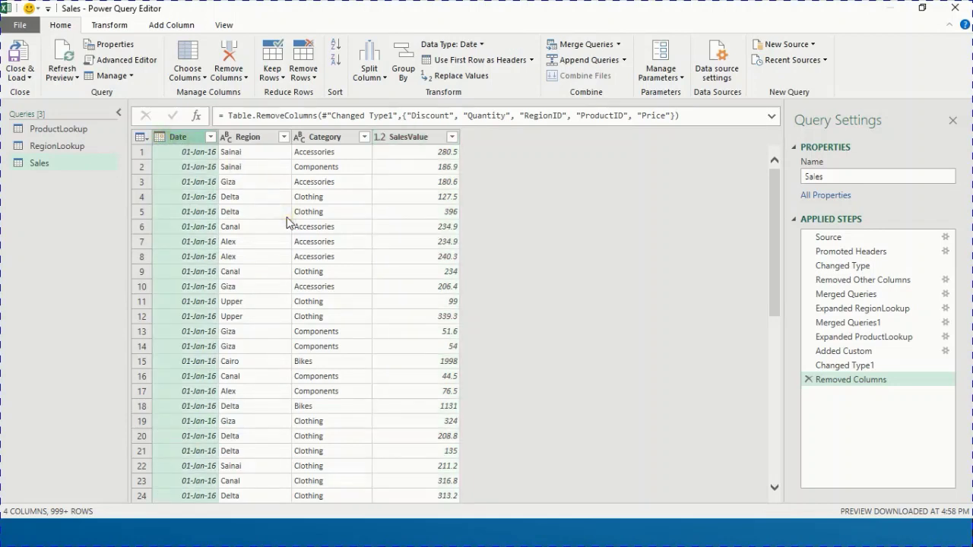
shift+click(343, 142)
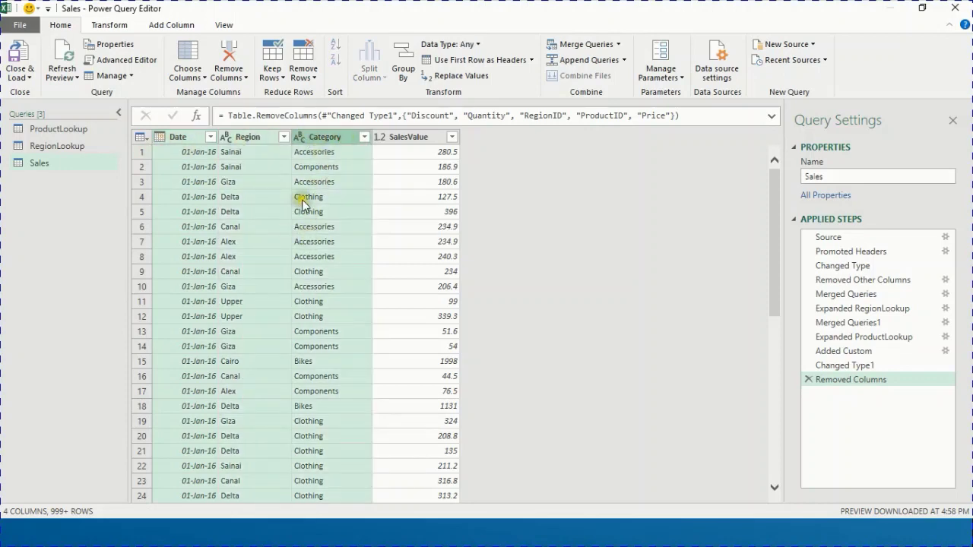
click(406, 67)
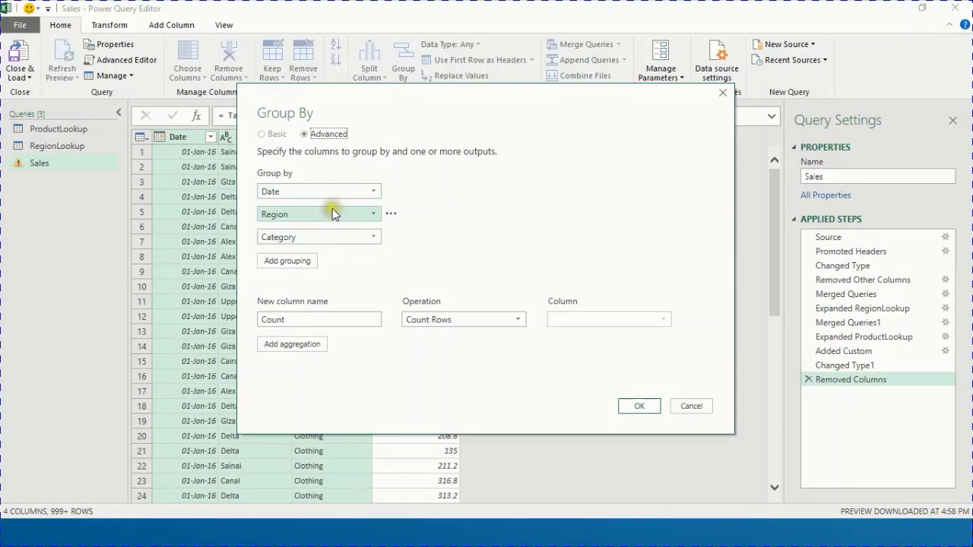
drag(371, 112, 466, 86)
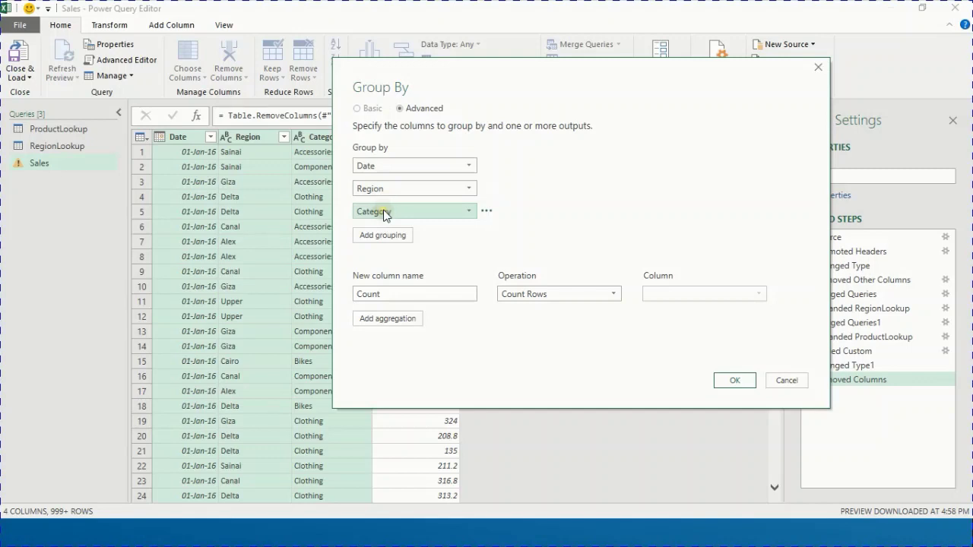
Define the grouping's aggregation column as SalesValue, using Sum of the SalesValue column, and apply the grouping.
double_click(368, 295)
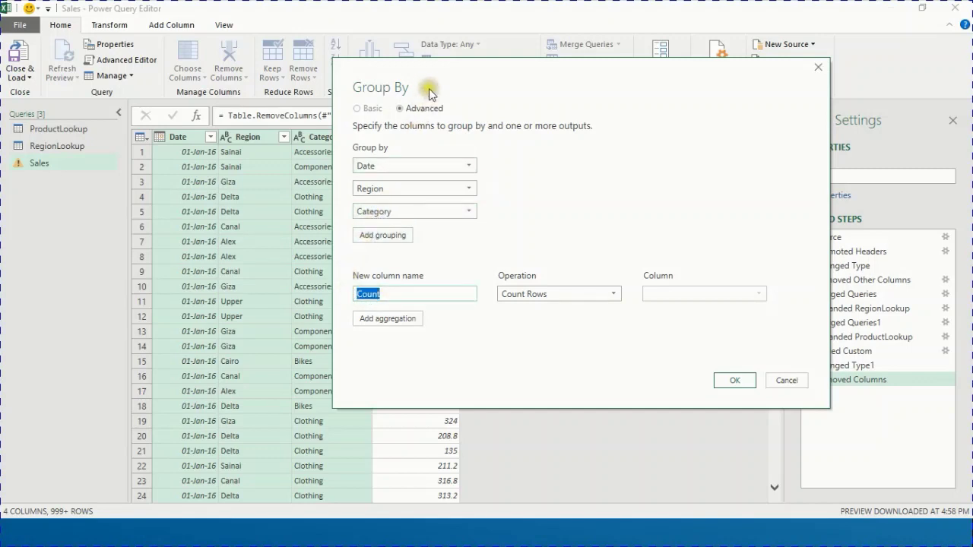
drag(440, 70, 570, 87)
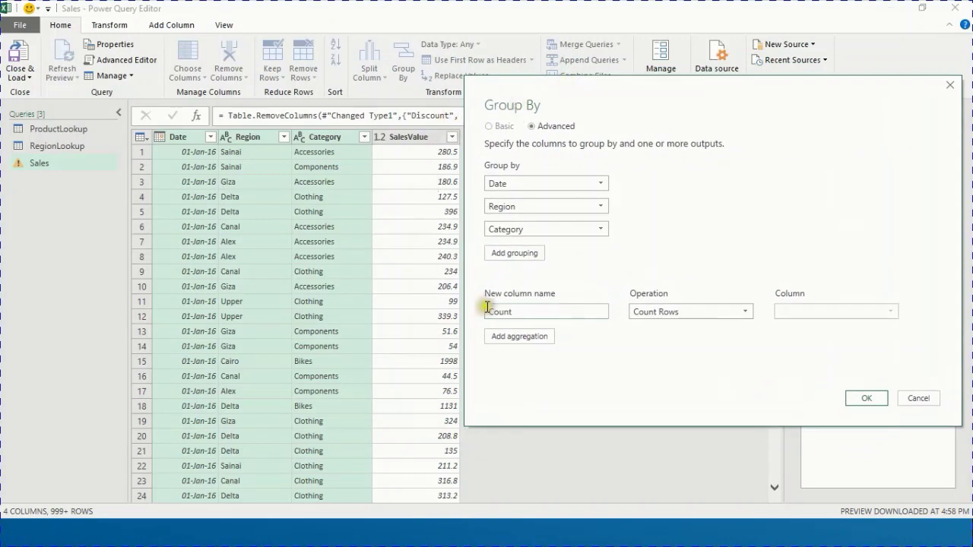
drag(525, 311, 476, 311)
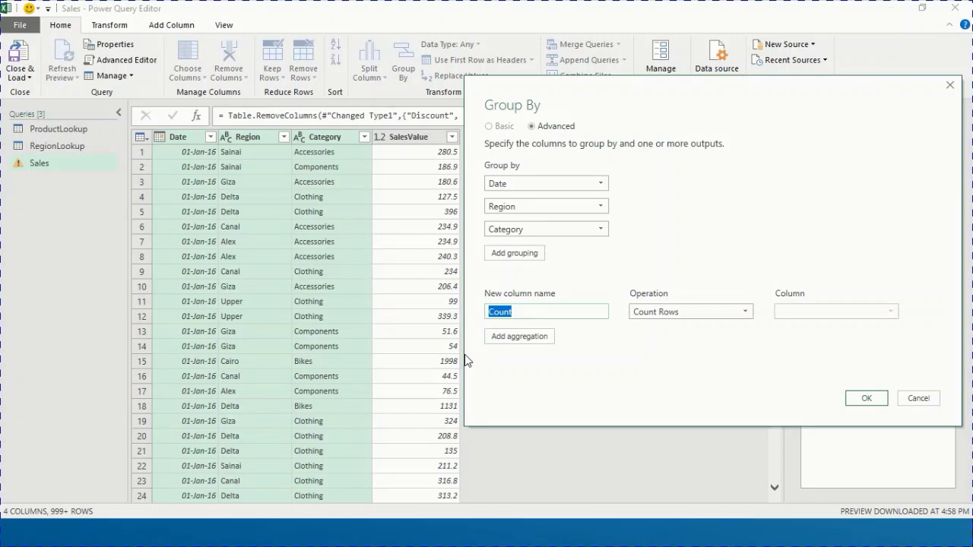
text(SalesValue)
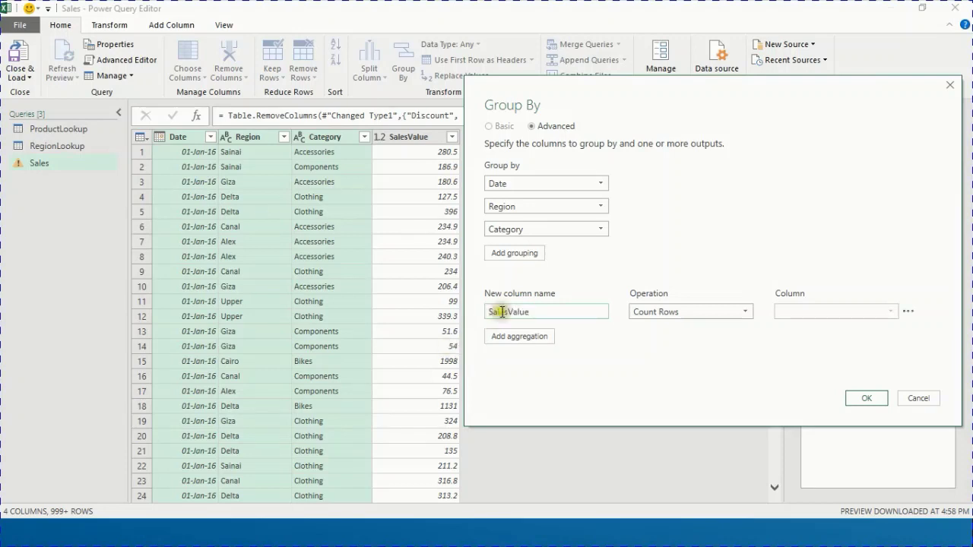
click(725, 311)
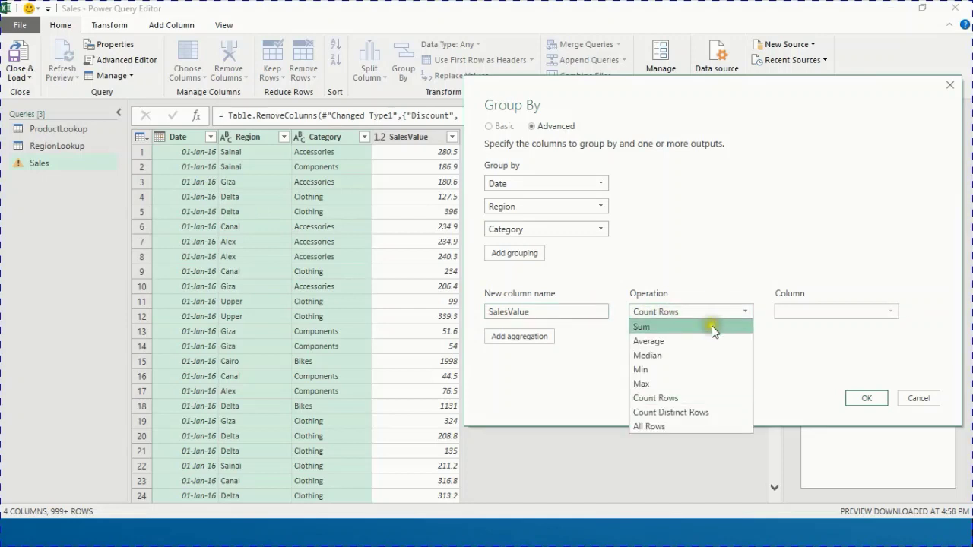
click(711, 325)
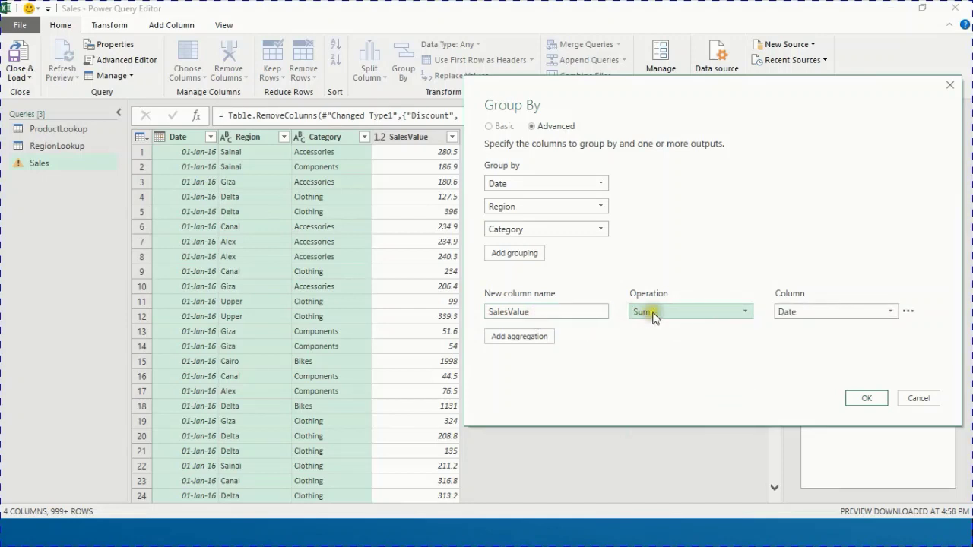
click(876, 313)
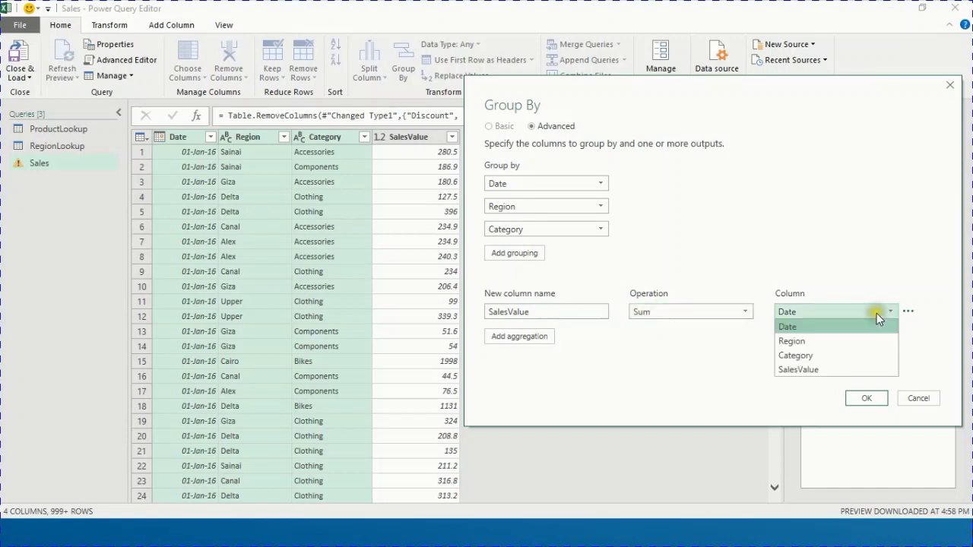
click(839, 370)
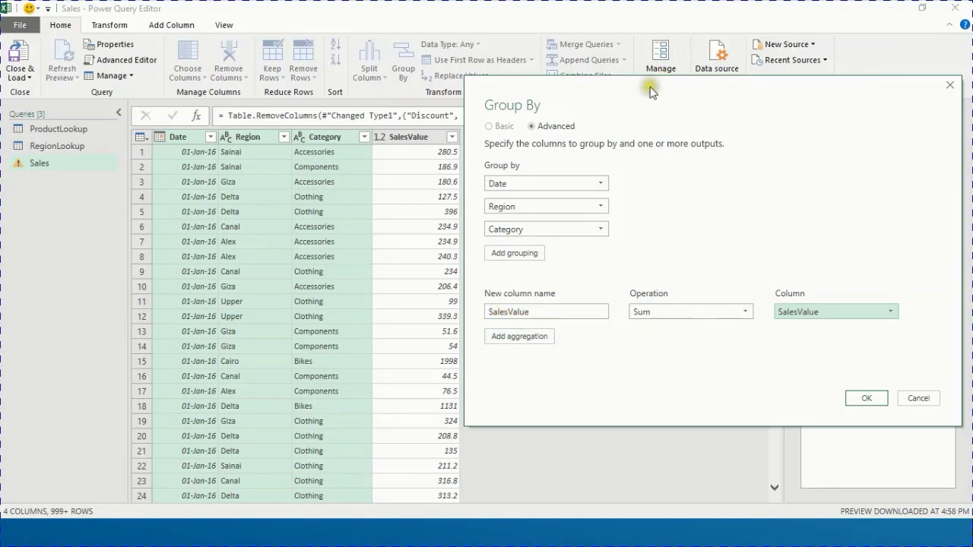
click(859, 400)
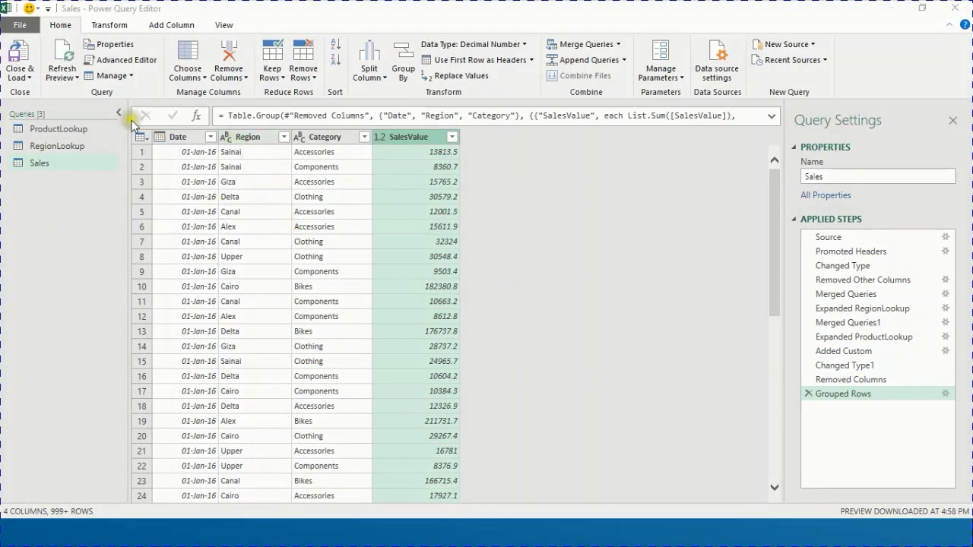
Close the query editor and load the Sales query as a PivotTable Report at cell B2 of the existing Sheet1.
click(23, 81)
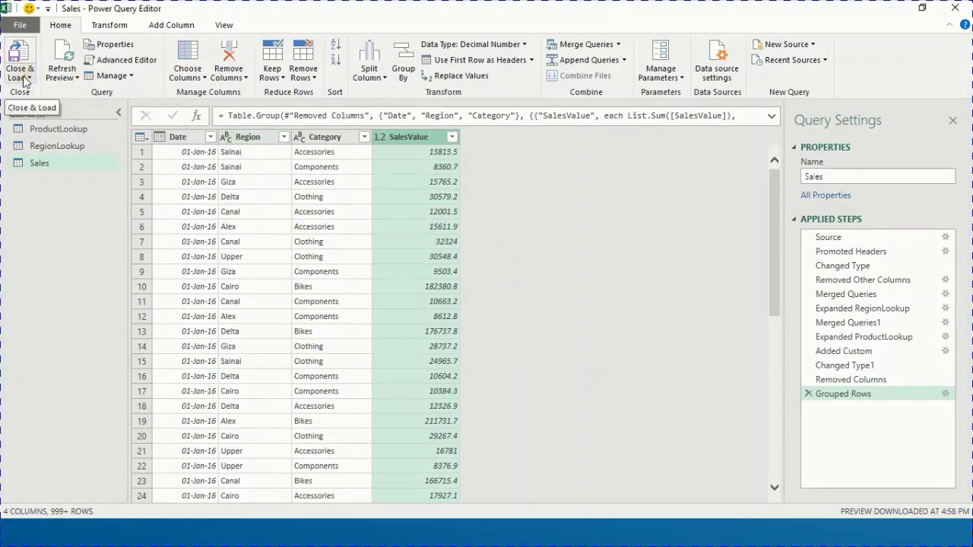
click(23, 79)
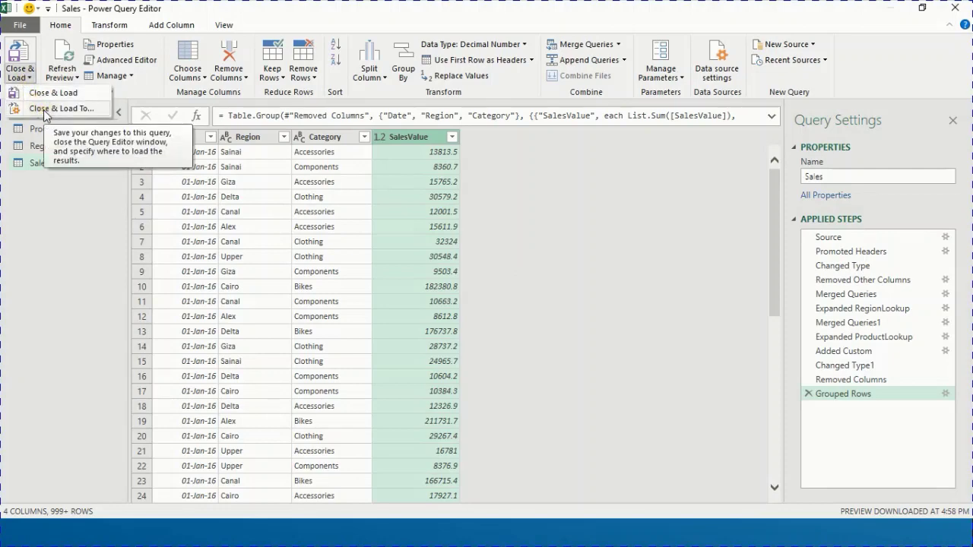
click(47, 109)
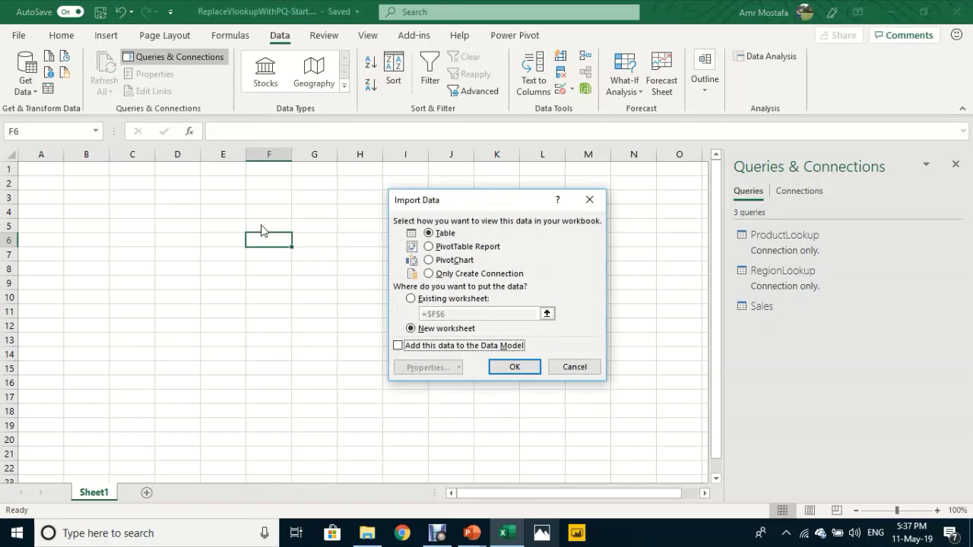
click(434, 250)
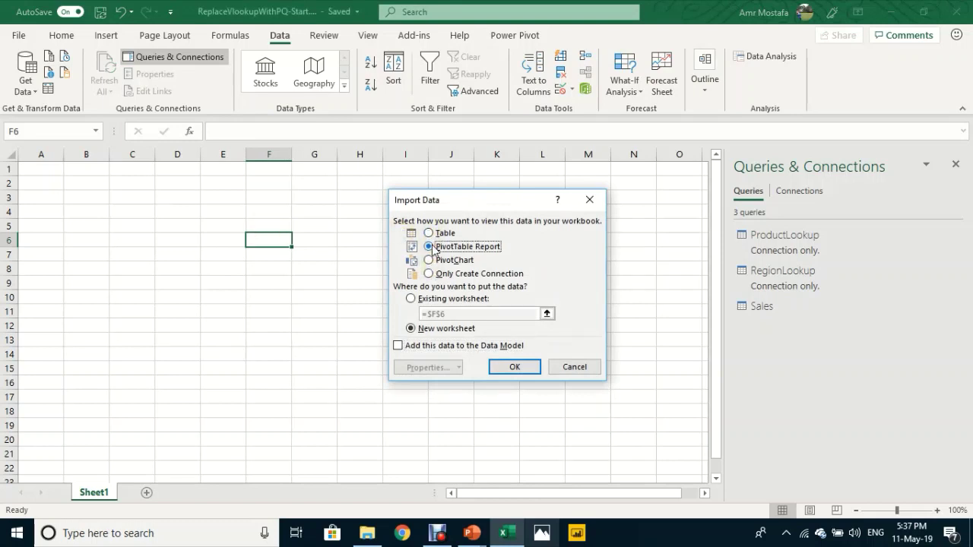
click(412, 299)
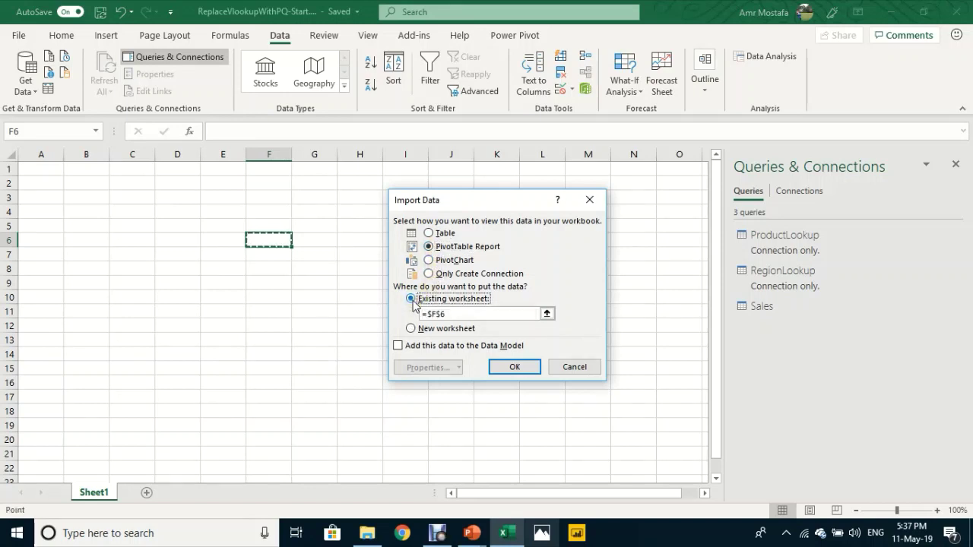
click(87, 187)
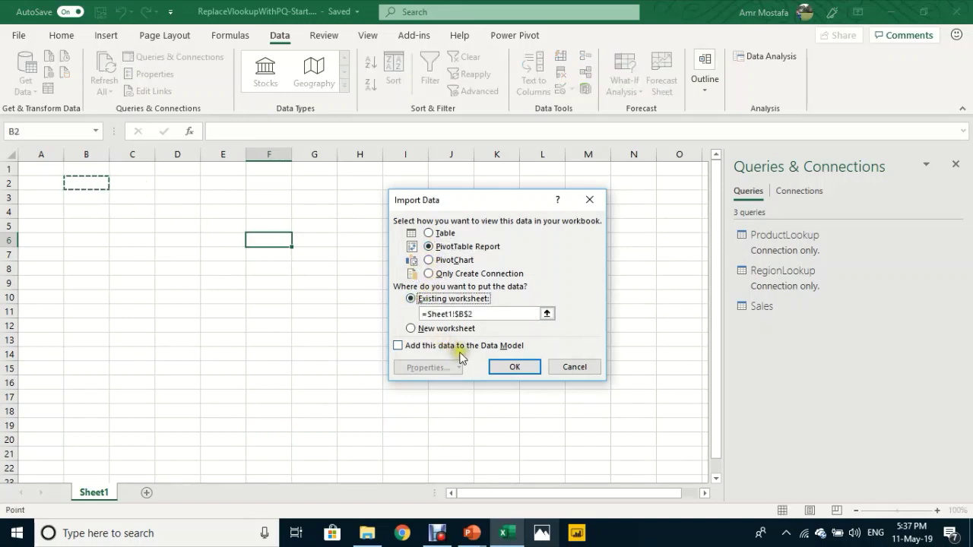
click(515, 369)
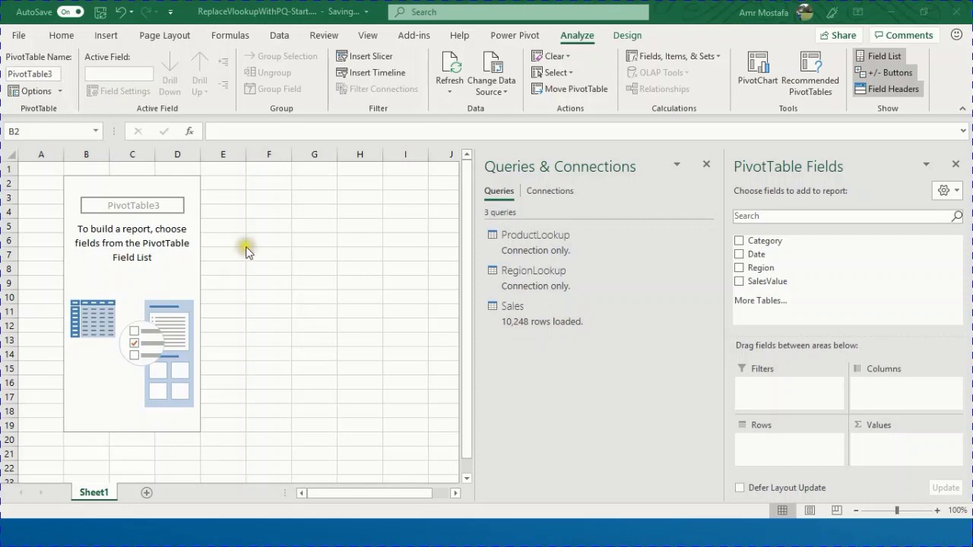
Add Date to the PivotTable's rows and group the dates by Months and Years, with the queries list closed.
click(707, 165)
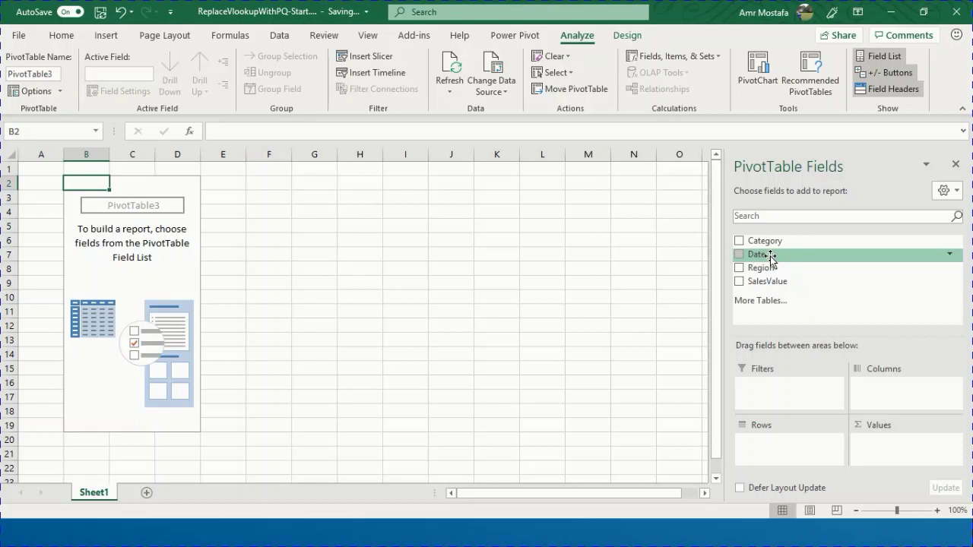
drag(770, 258, 764, 455)
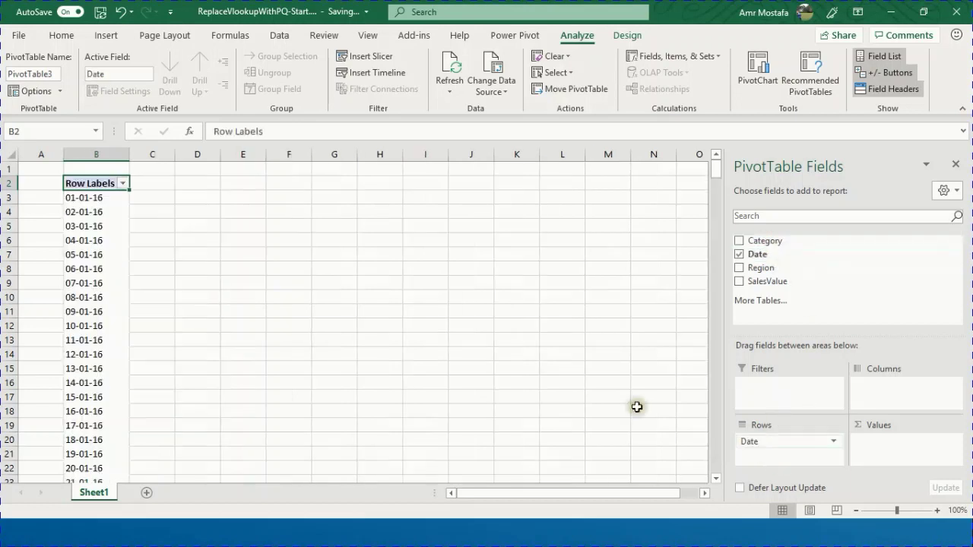
click(92, 227)
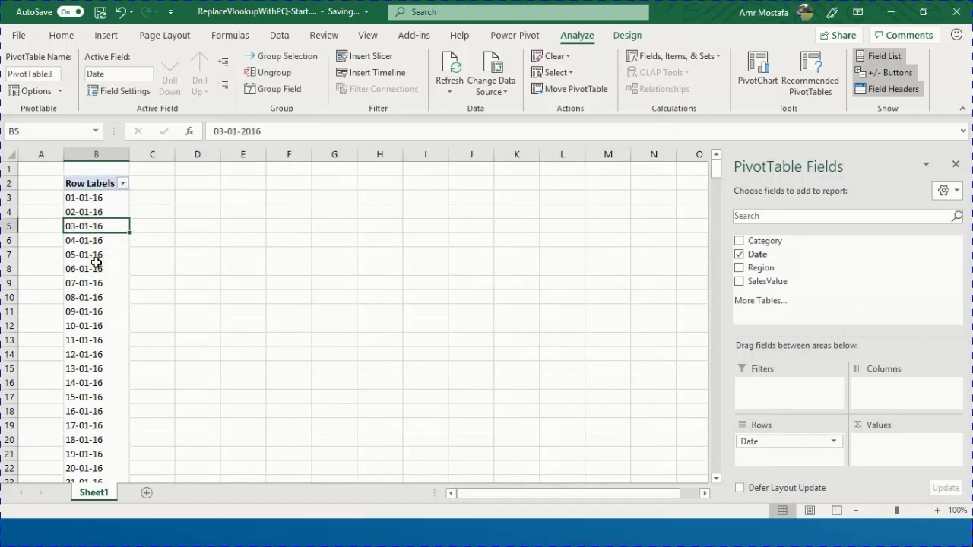
right_click(110, 226)
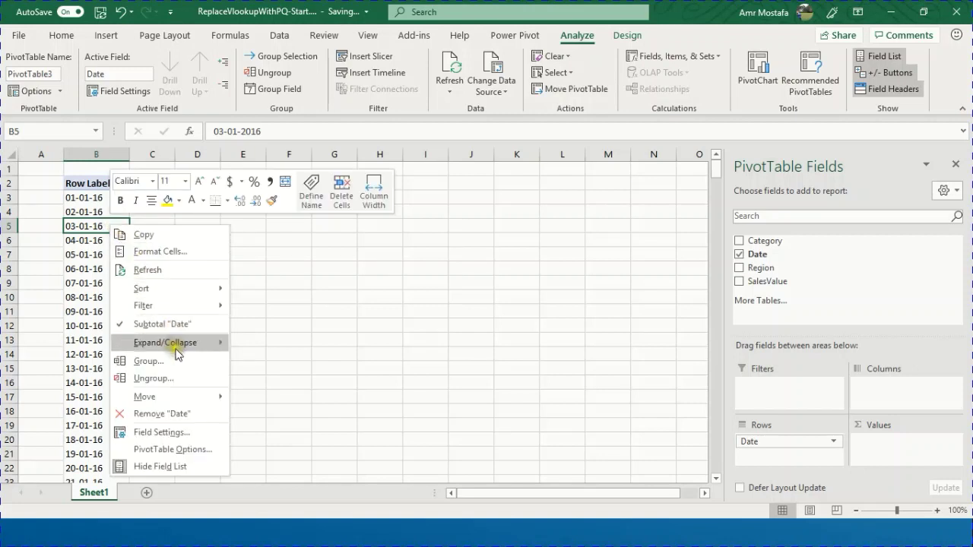
click(176, 362)
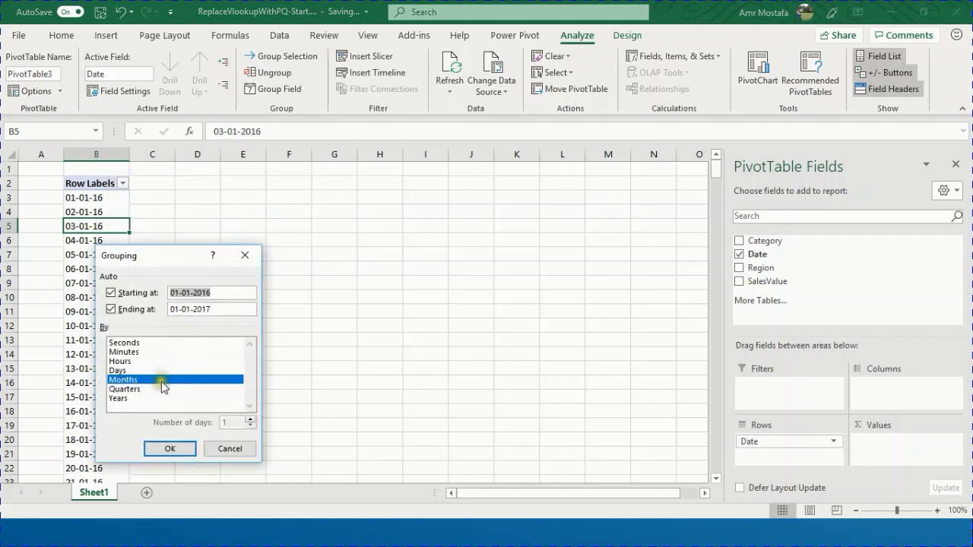
click(125, 399)
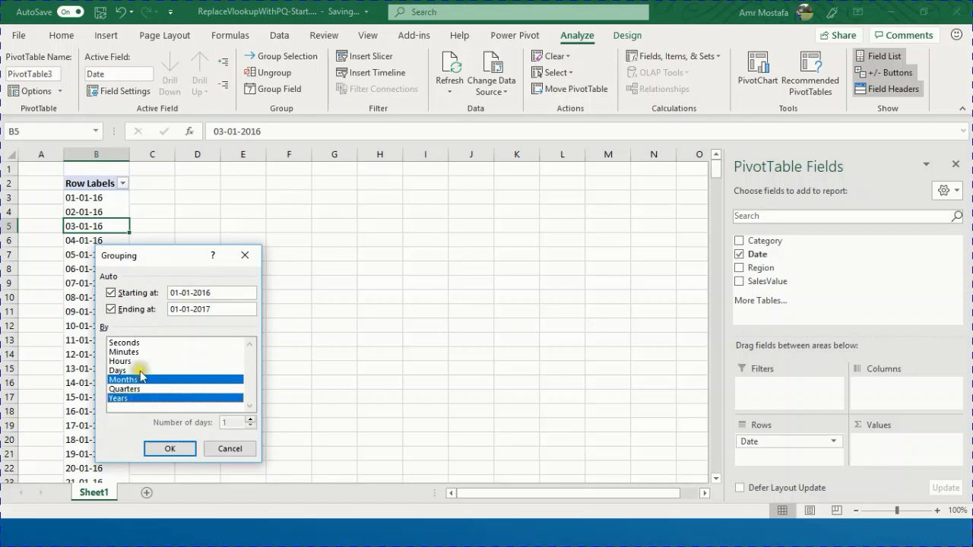
click(171, 449)
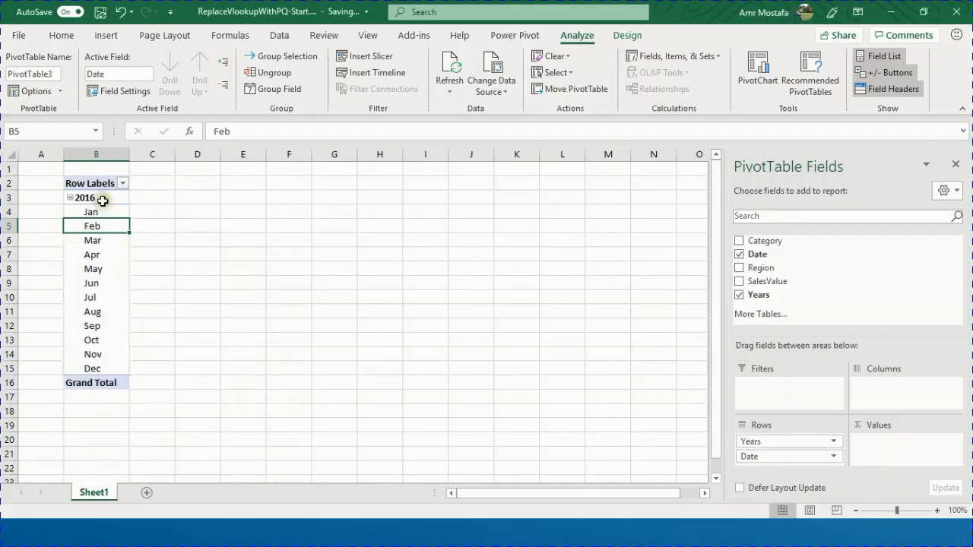
Review the year and month row labels and add SalesValue to the PivotTable's values.
click(103, 198)
drag(87, 212, 89, 368)
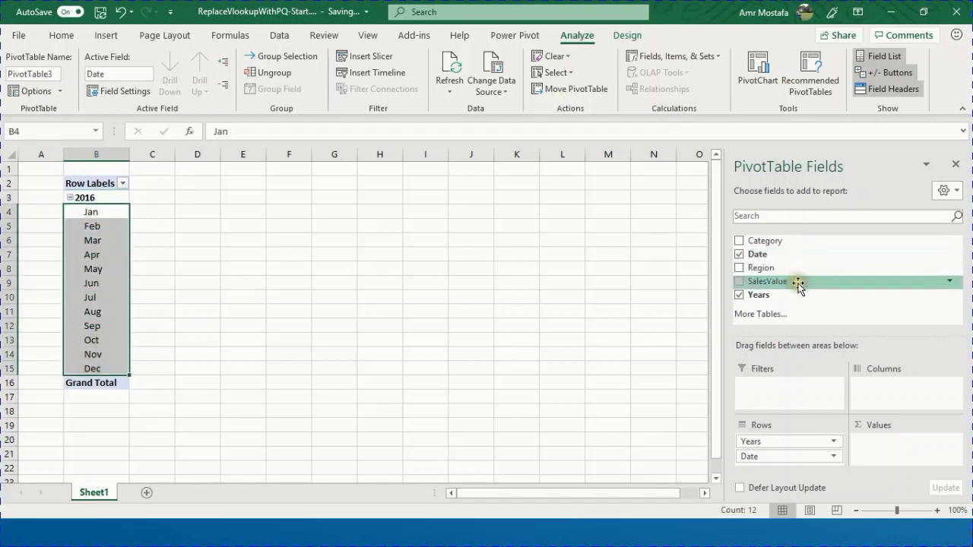
drag(798, 283, 908, 447)
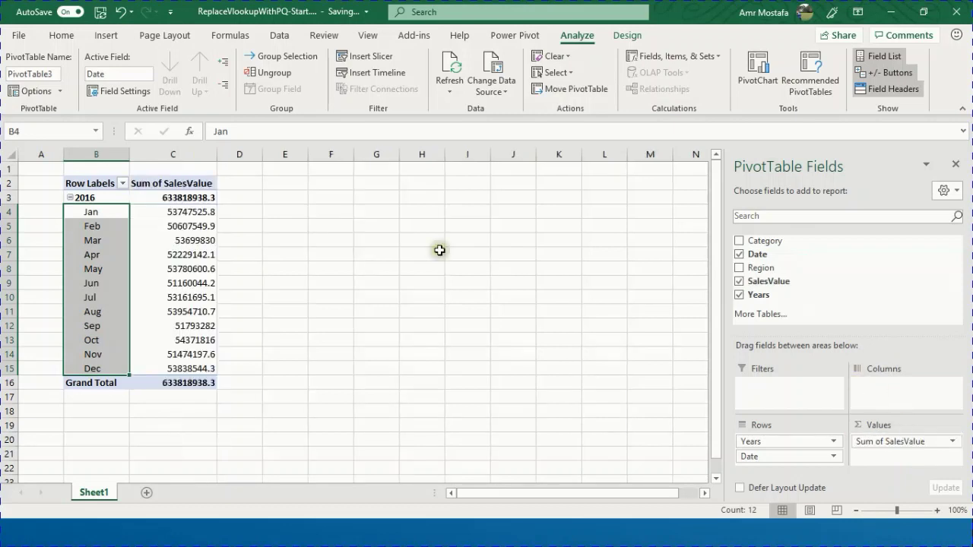
Format the PivotTable's SalesValue figures as Currency with $ and 0 decimal places, and add Category to its columns.
click(188, 212)
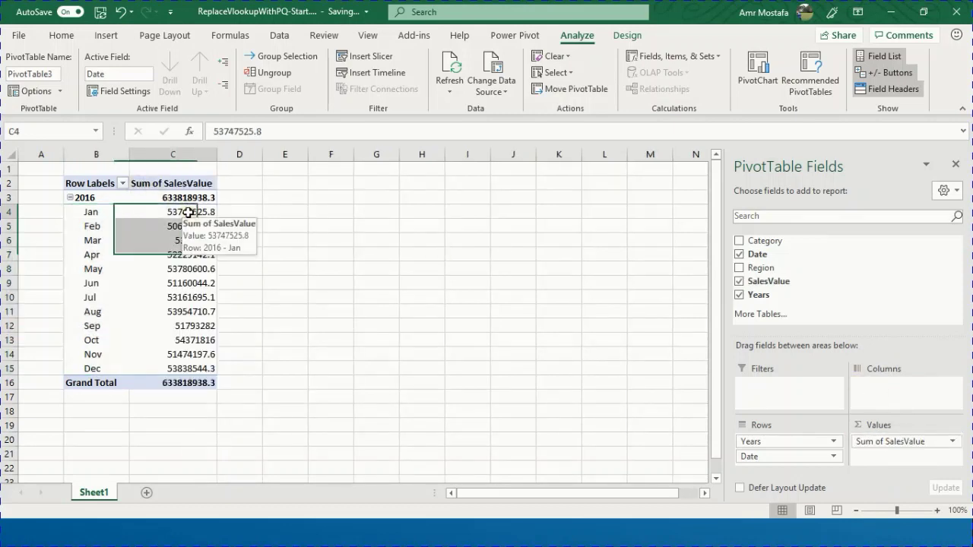
right_click(188, 213)
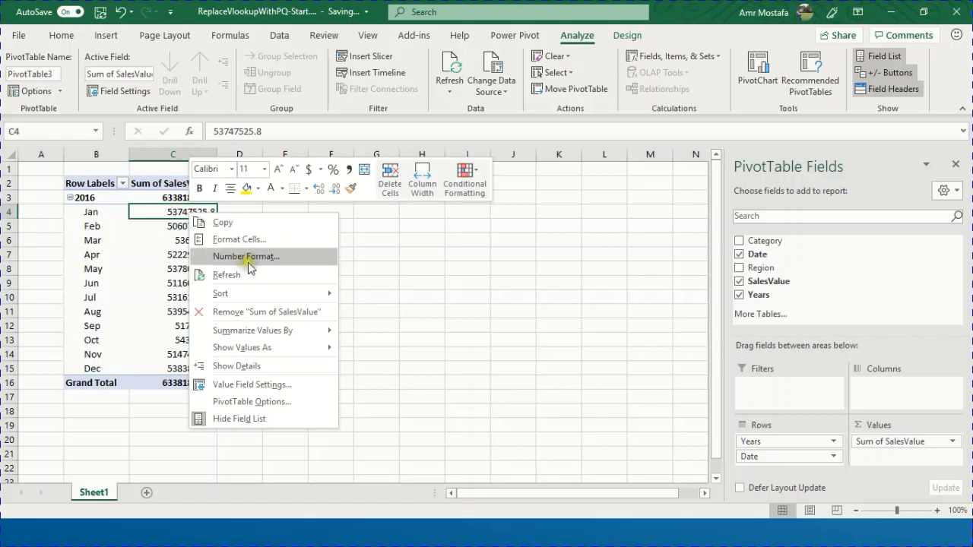
click(248, 258)
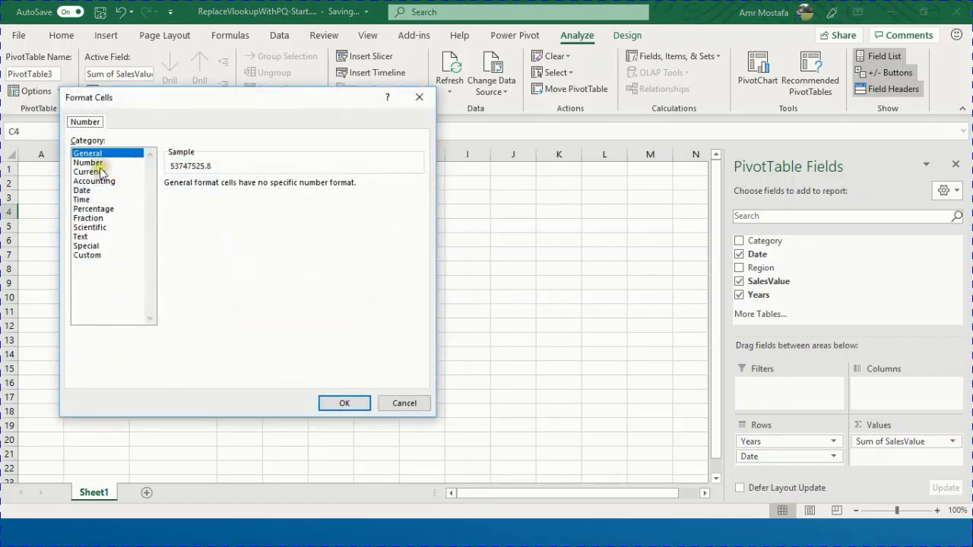
click(101, 171)
click(261, 187)
click(261, 188)
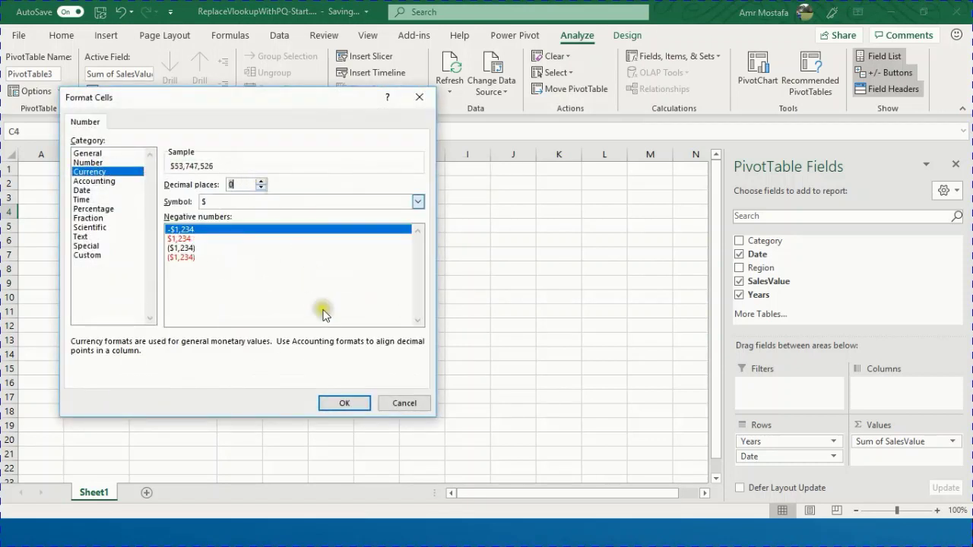
click(344, 403)
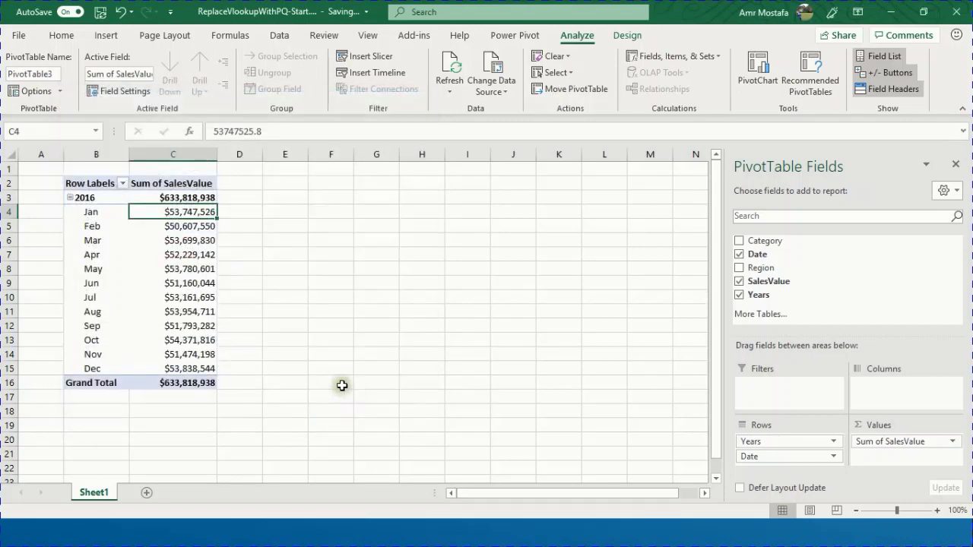
drag(799, 242, 827, 386)
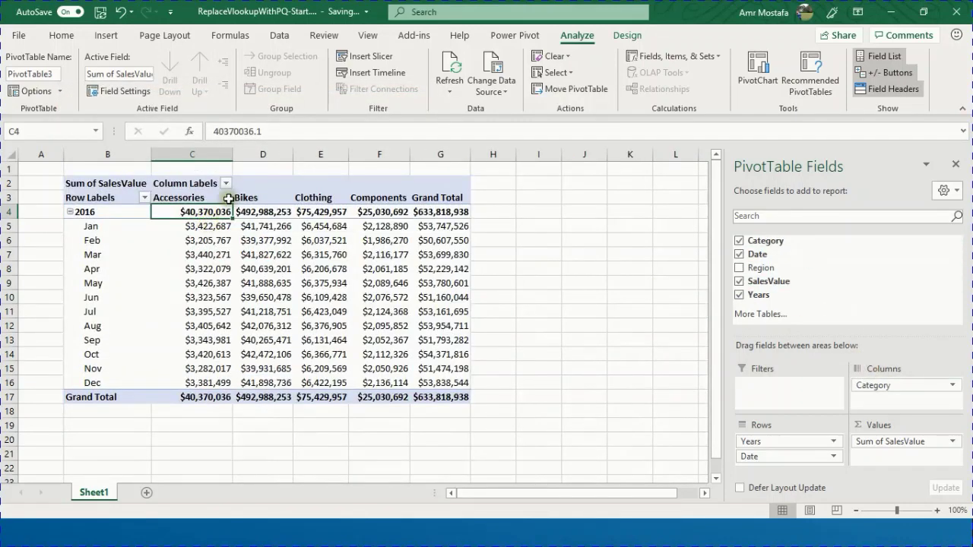
Add a Region slicer beside the PivotTable and test it by filtering to Alex and clearing the filter.
right_click(763, 272)
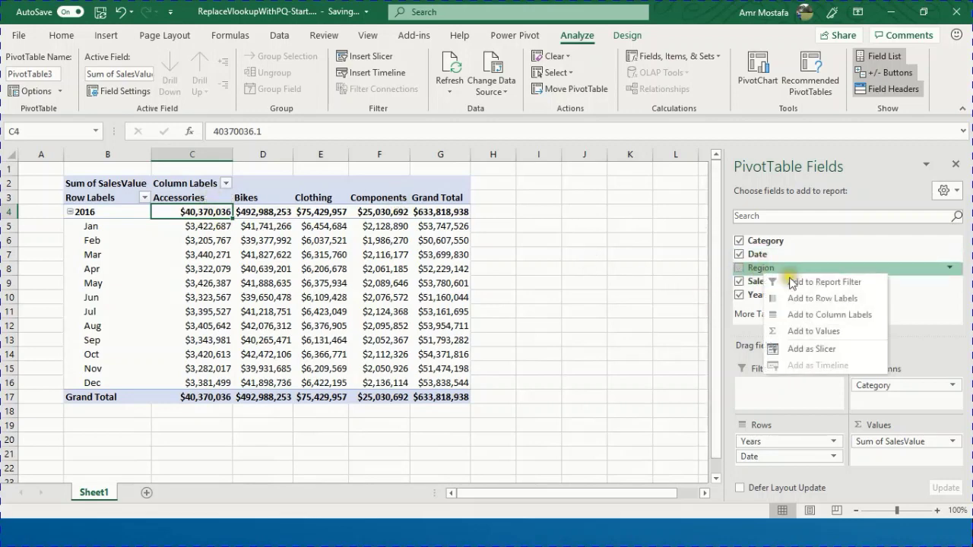
click(817, 351)
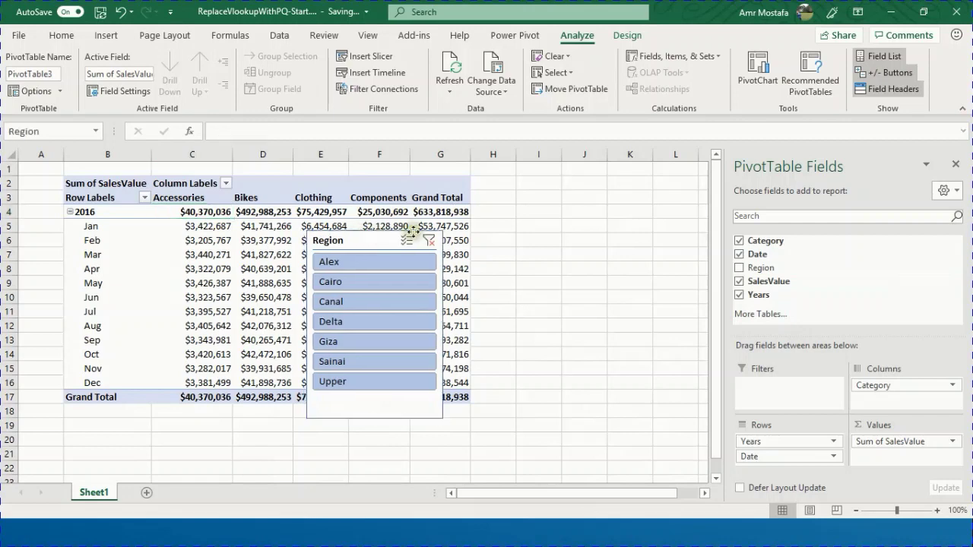
drag(411, 235, 534, 181)
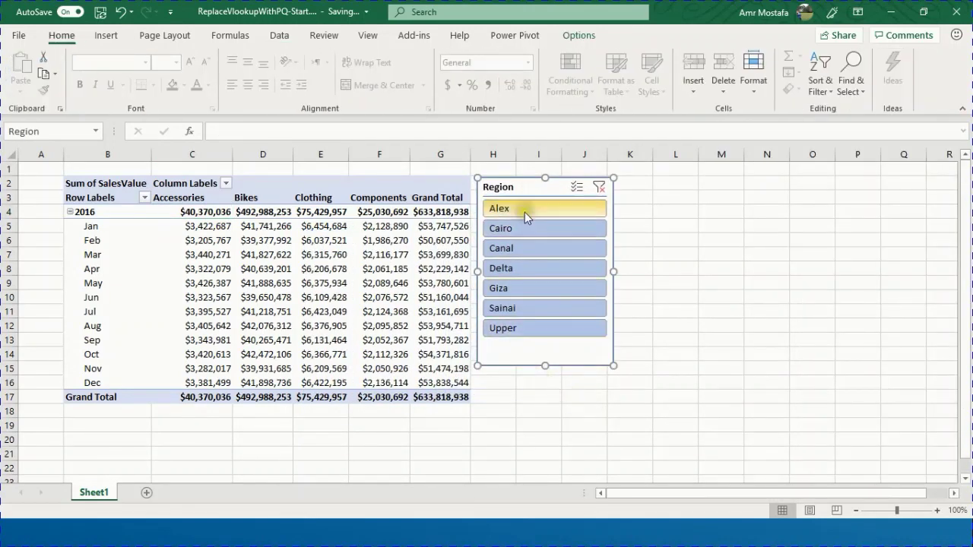
click(525, 212)
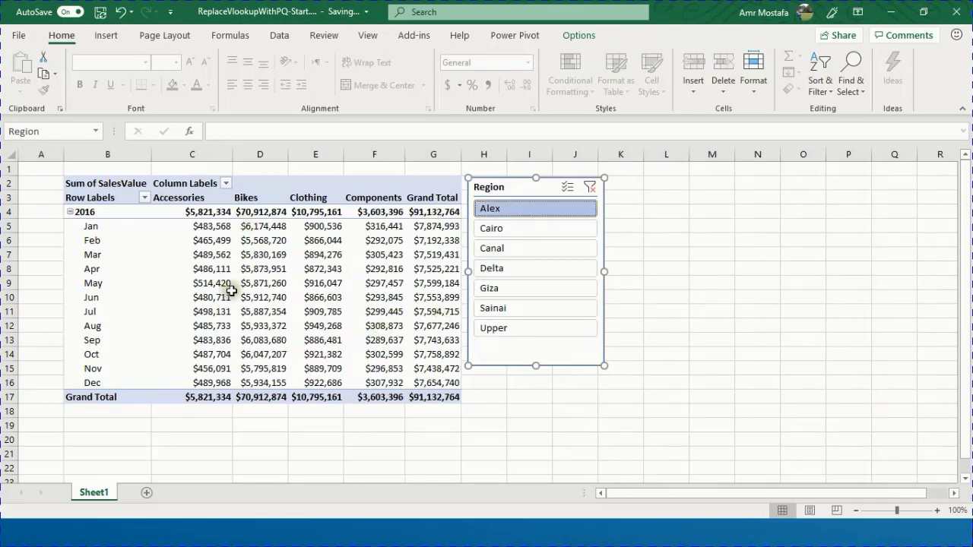
click(590, 188)
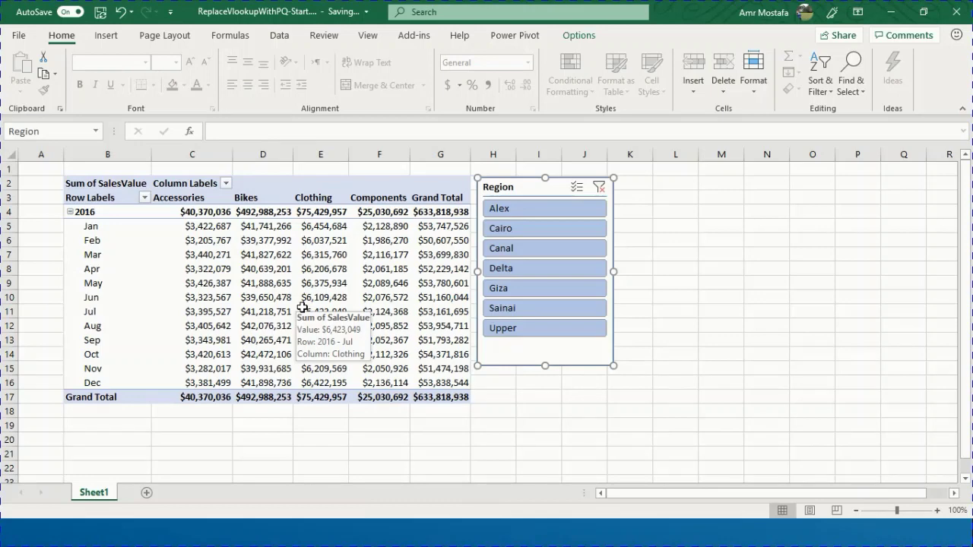
Import Sales2017.csv from the Load folder as a new text/CSV query and open it for editing in Power Query.
click(279, 36)
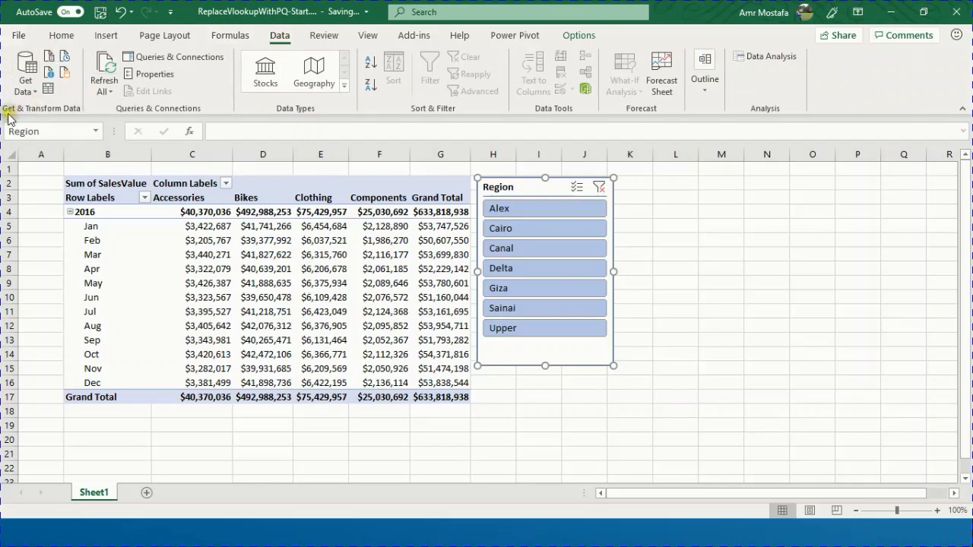
click(25, 80)
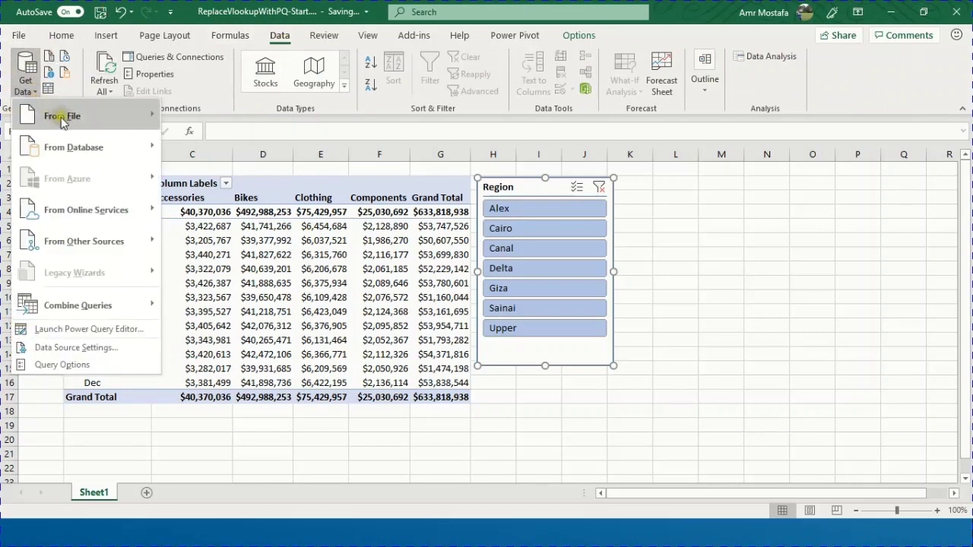
mouse_move(61, 117)
click(212, 154)
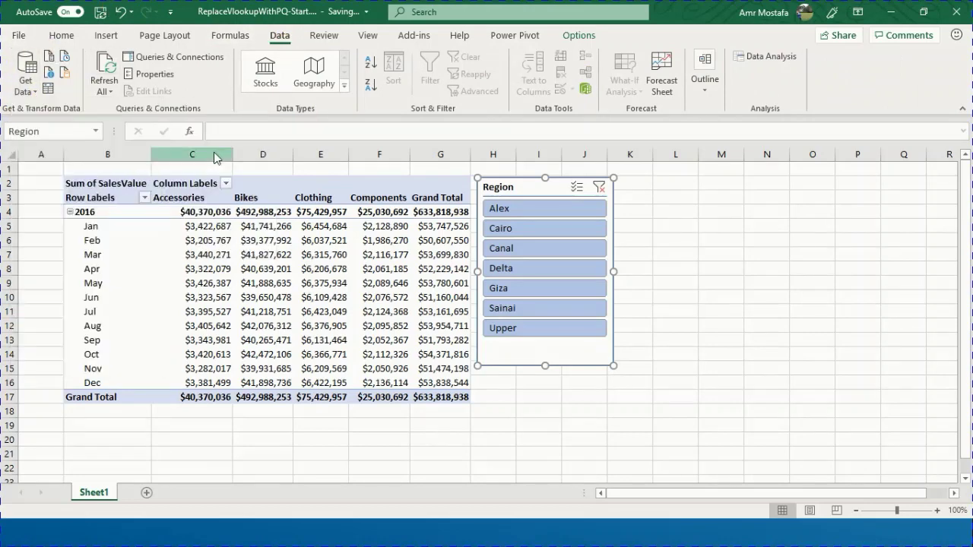
click(272, 178)
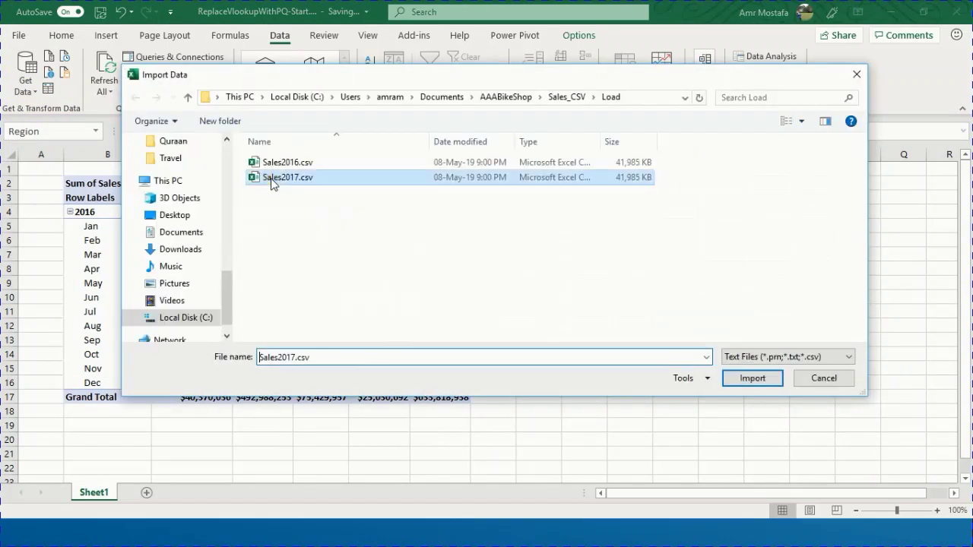
click(752, 379)
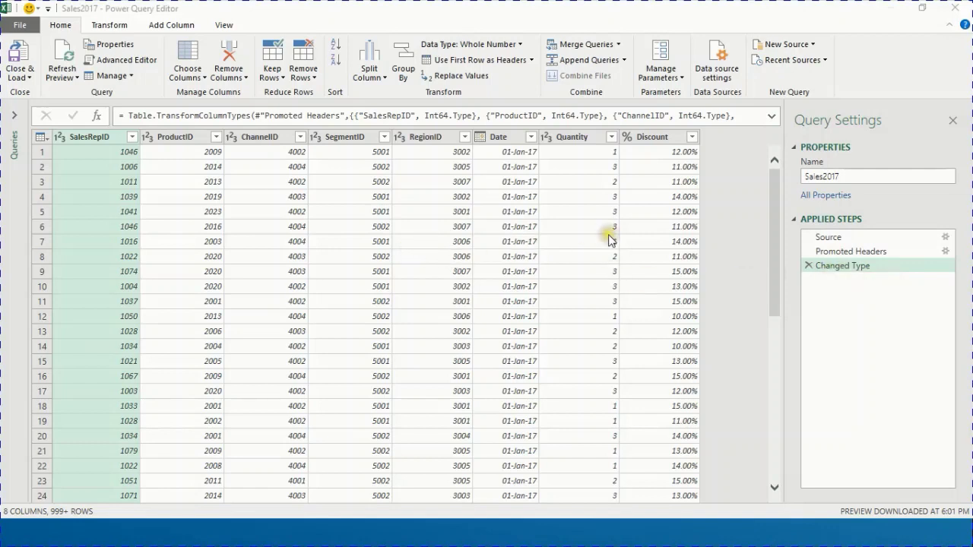
Close the query editor and load the Sales2017 query as Only Create Connection.
click(18, 80)
click(19, 79)
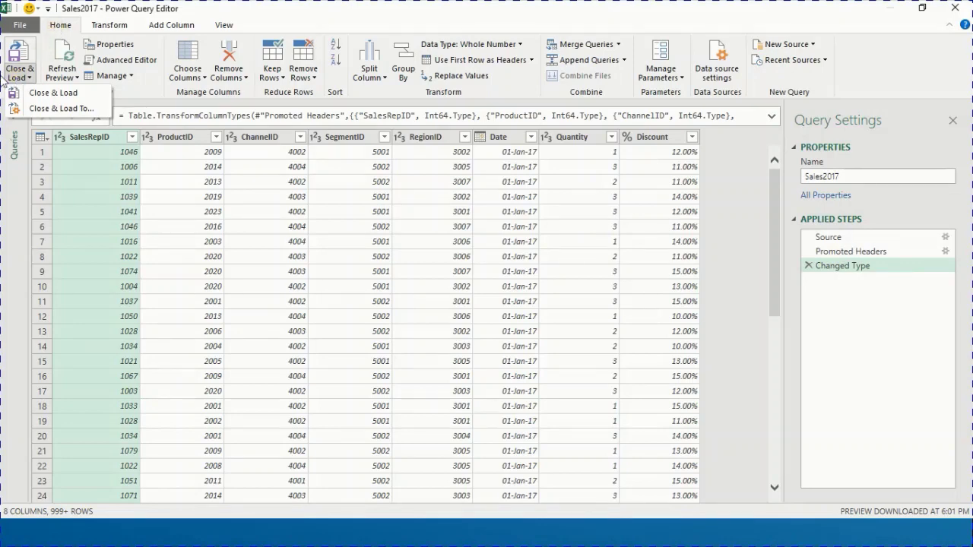
click(31, 111)
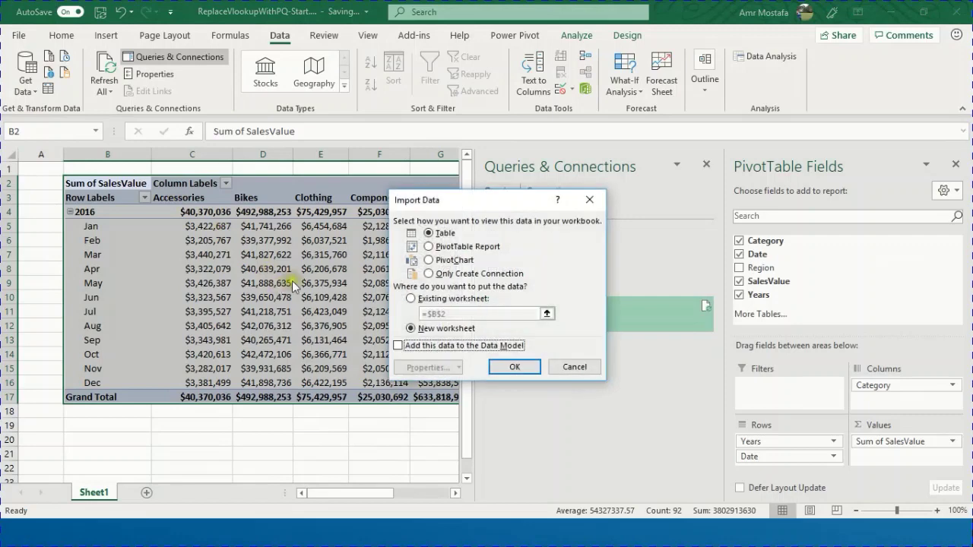
click(456, 273)
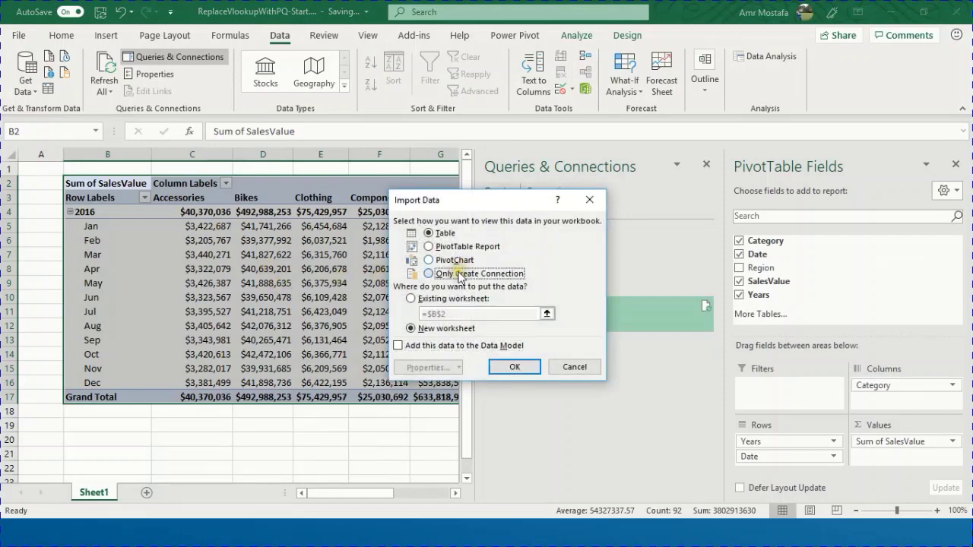
click(501, 370)
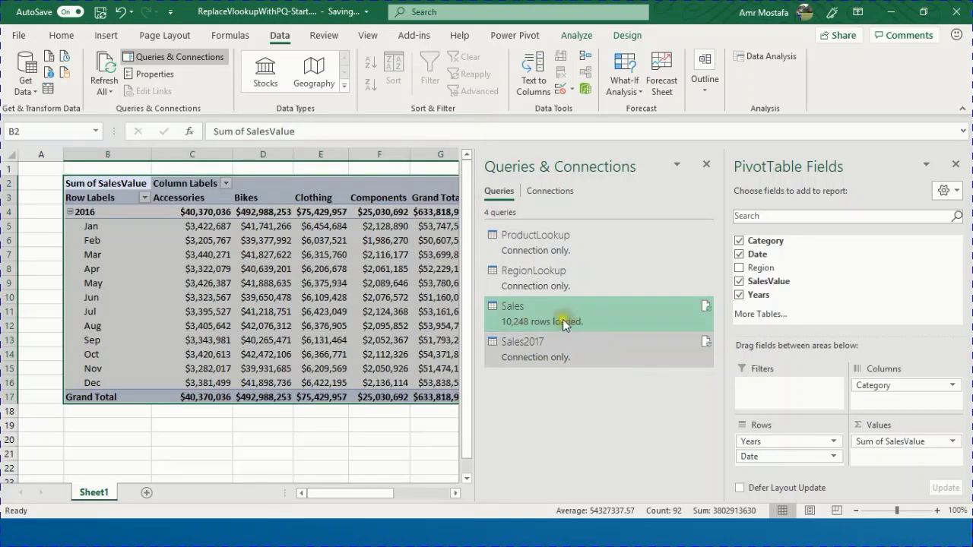
Open the Sales query for editing and compare its applied steps with those of the Sales2017 query.
mouse_move(564, 321)
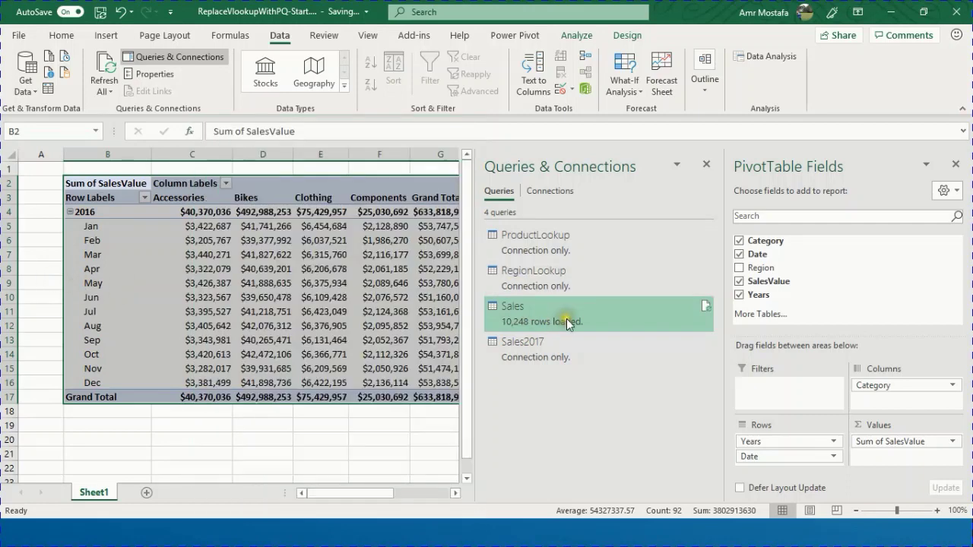
double_click(566, 319)
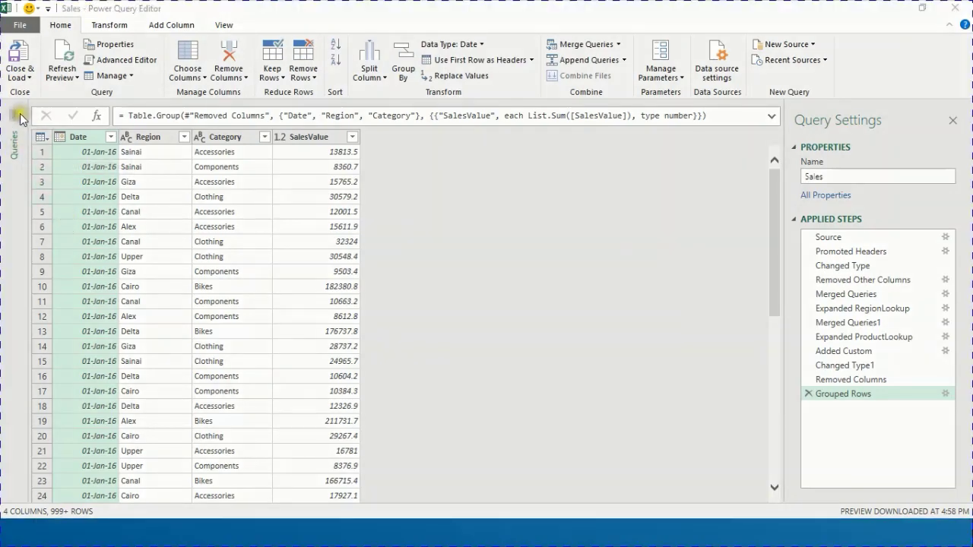
click(21, 118)
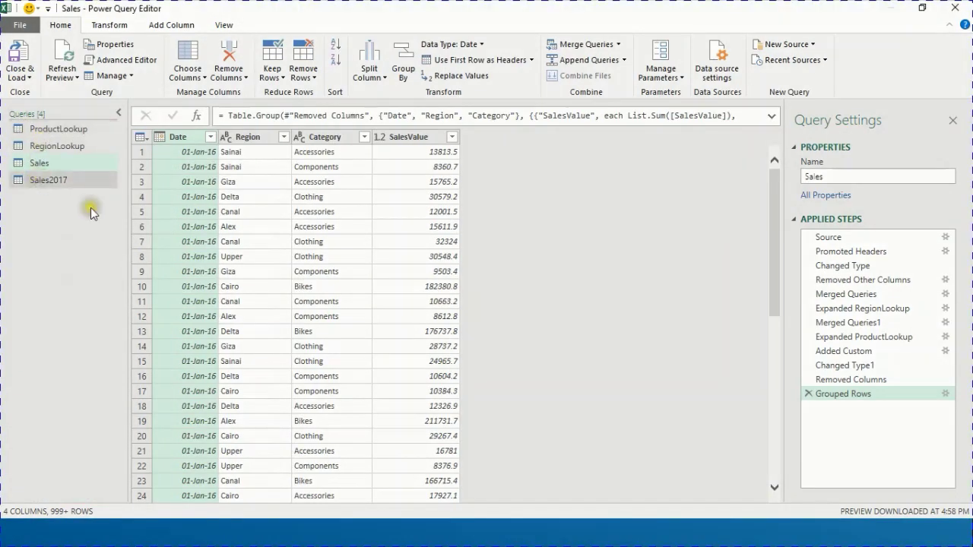
click(49, 180)
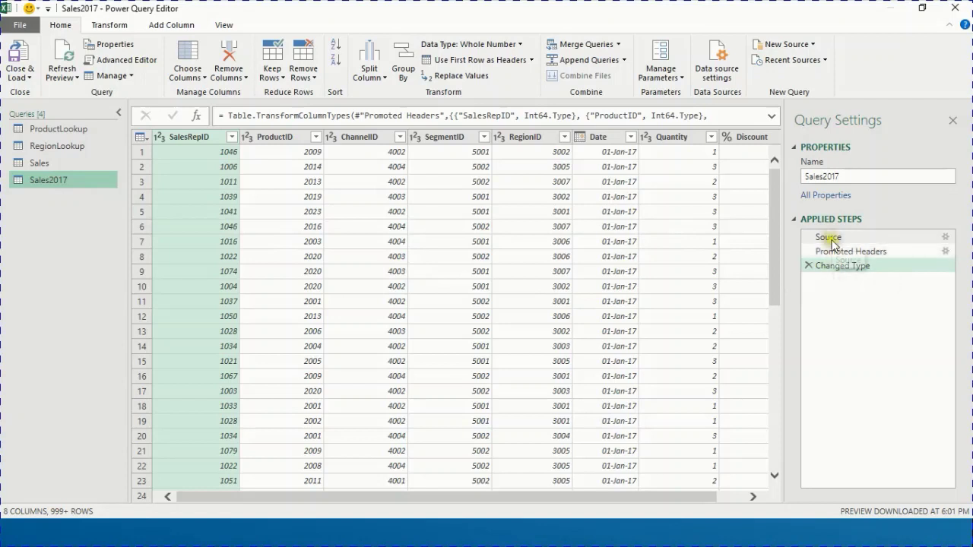
drag(832, 243, 837, 272)
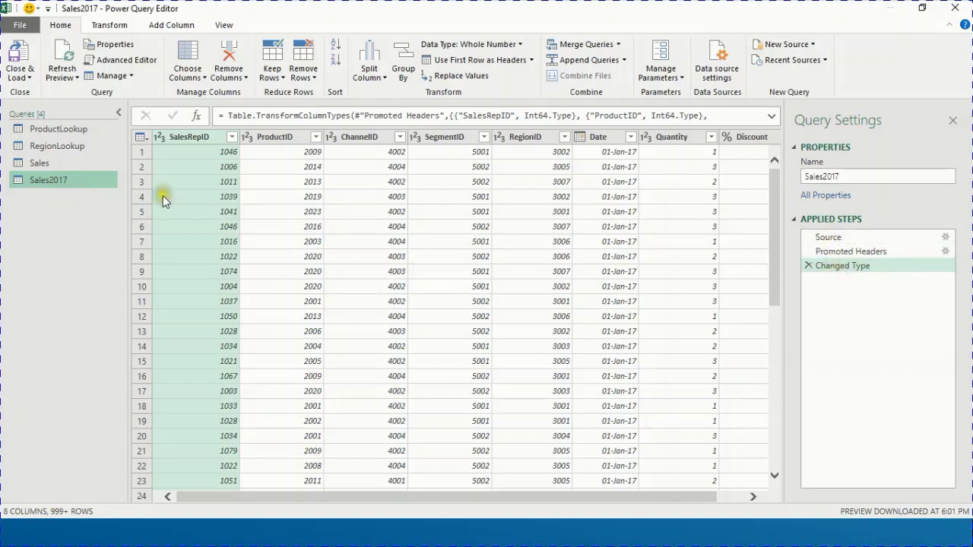
click(38, 163)
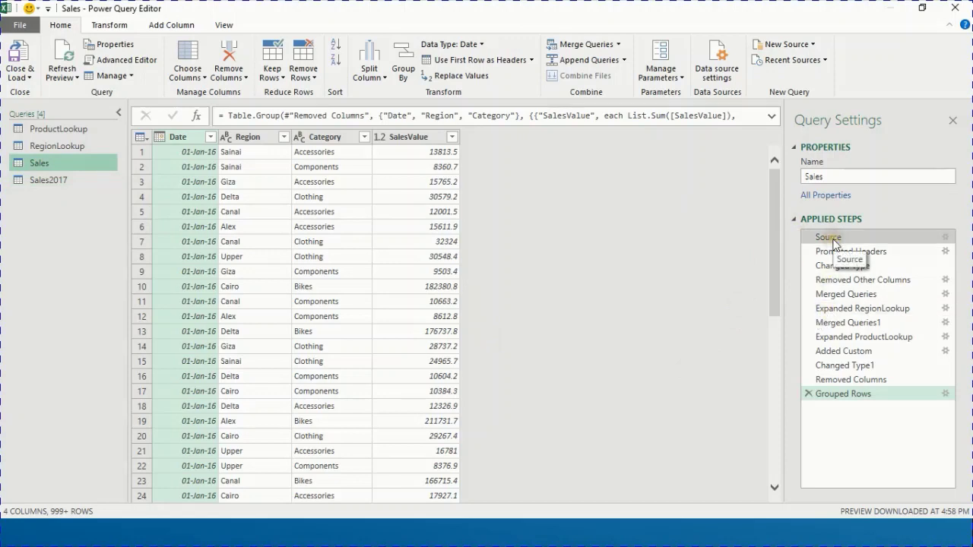
Append the Sales2017 table to the Sales query as a step inserted directly after Changed Type.
click(841, 266)
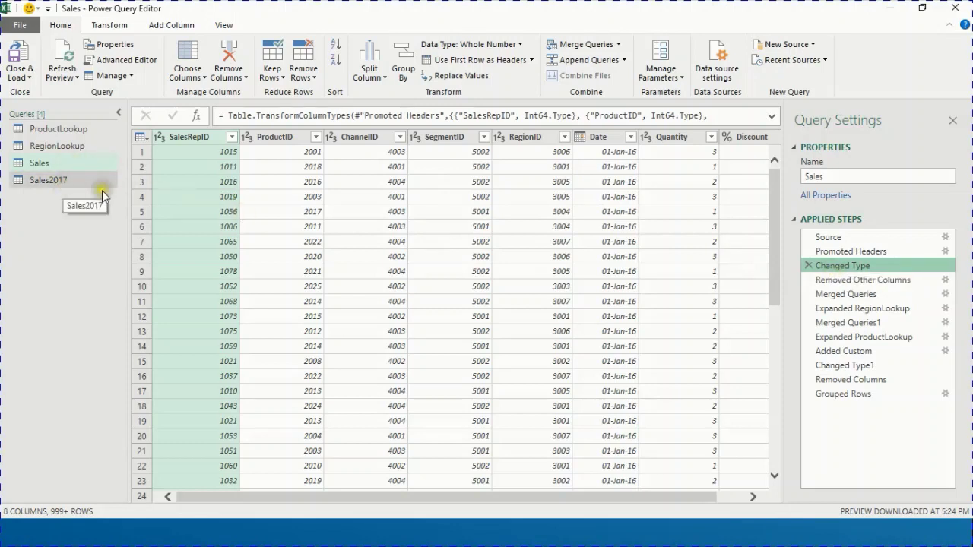
click(576, 65)
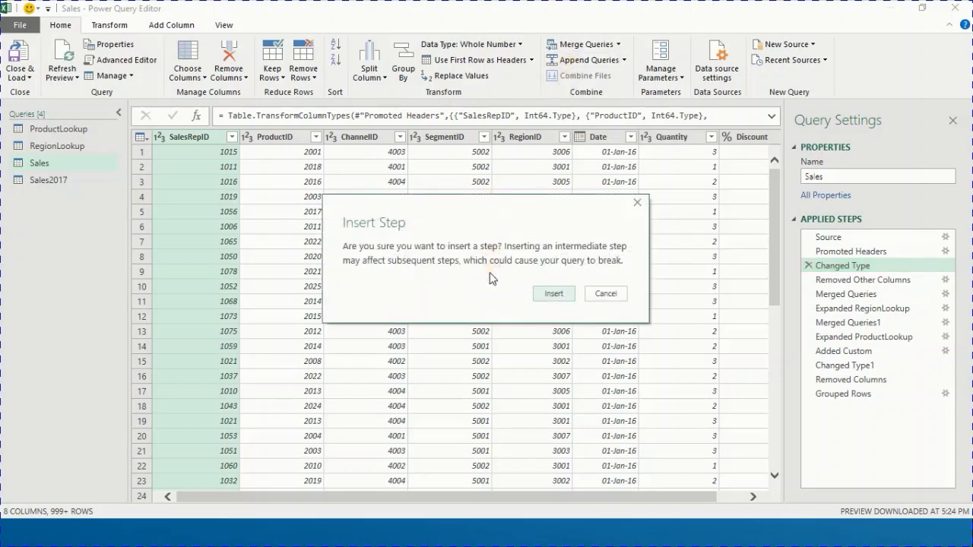
click(552, 295)
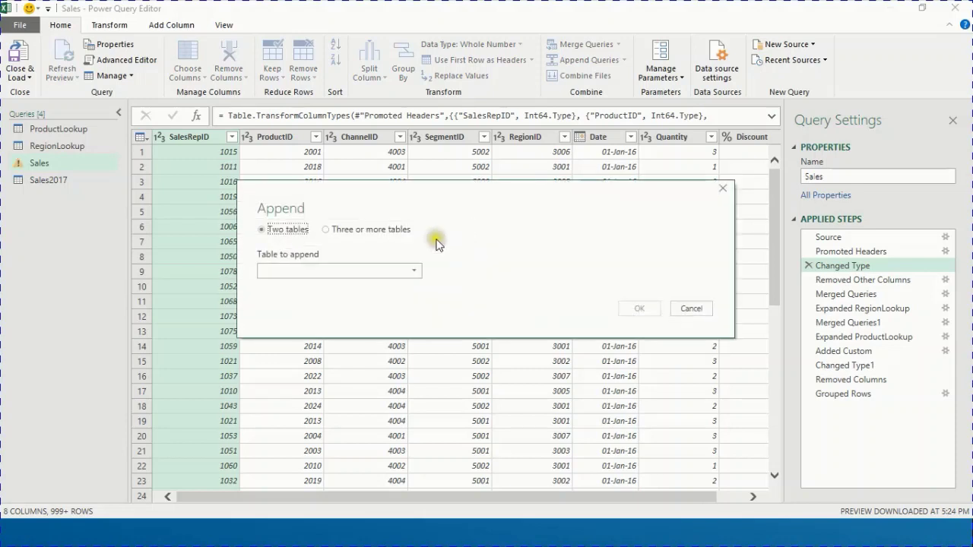
click(395, 270)
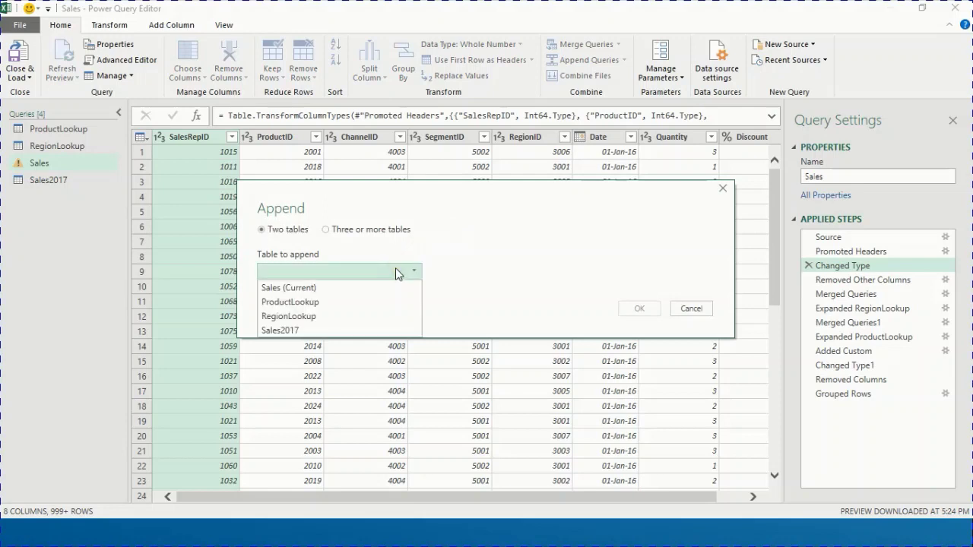
click(354, 331)
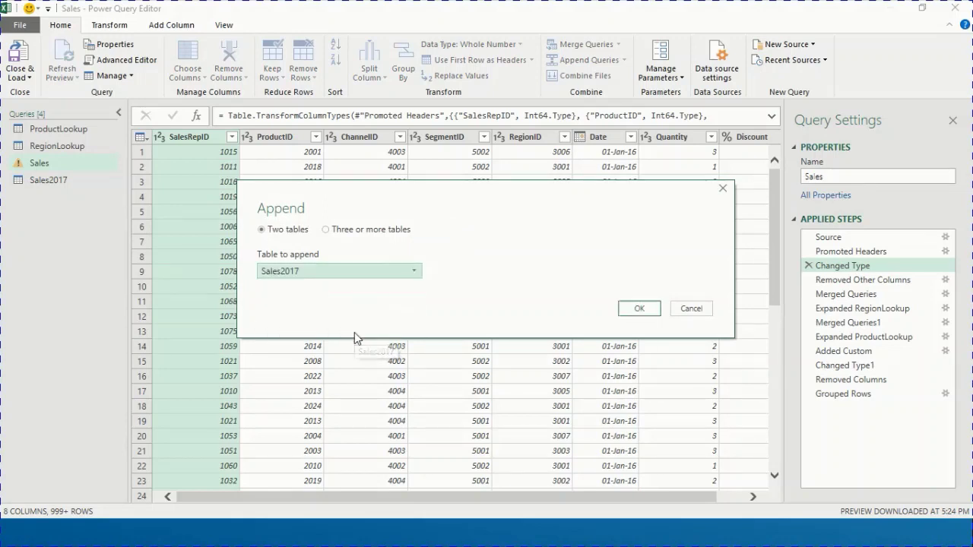
click(635, 307)
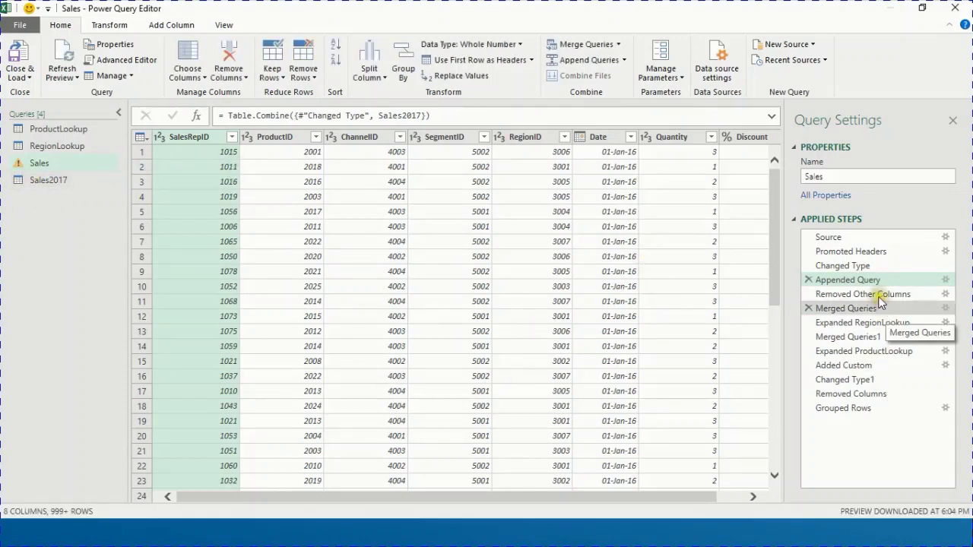
Return to the Sales query's Grouped Rows step, close and load it, and check the PivotTable's 2016 and 2017 rows.
click(867, 407)
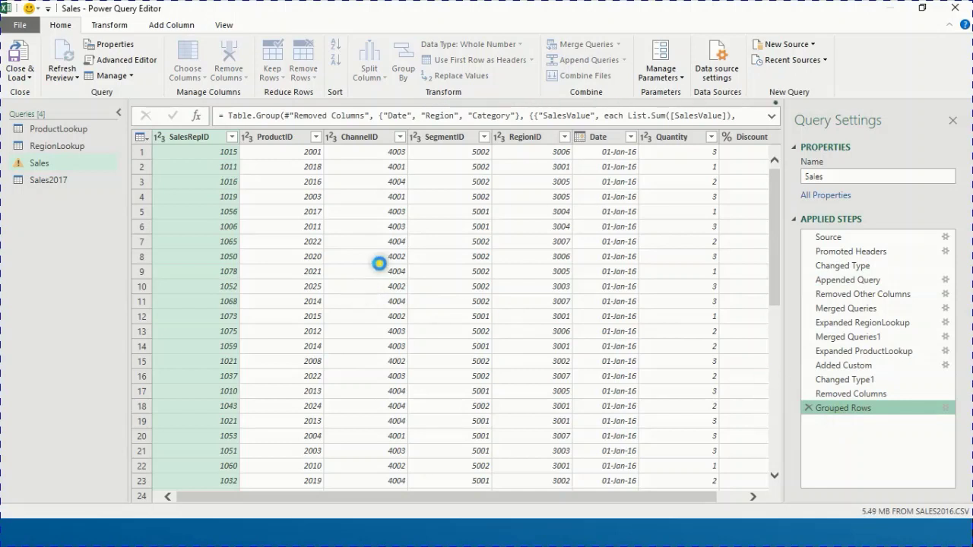
click(20, 75)
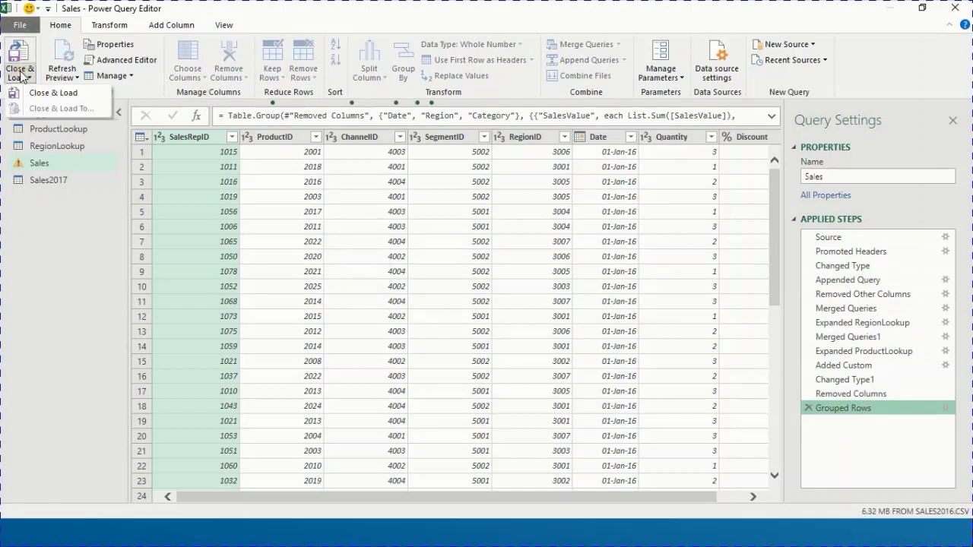
click(34, 94)
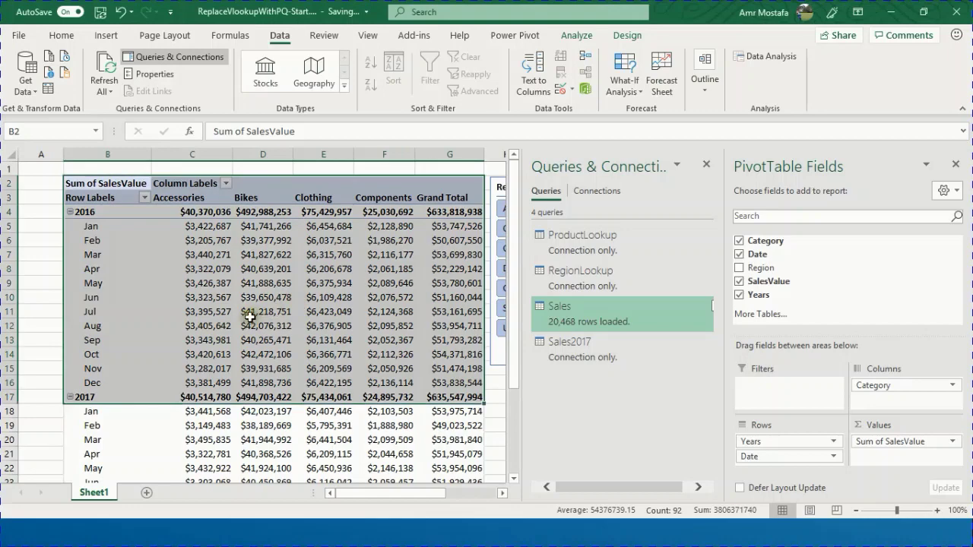
click(254, 313)
scroll(251, 315, down, 4)
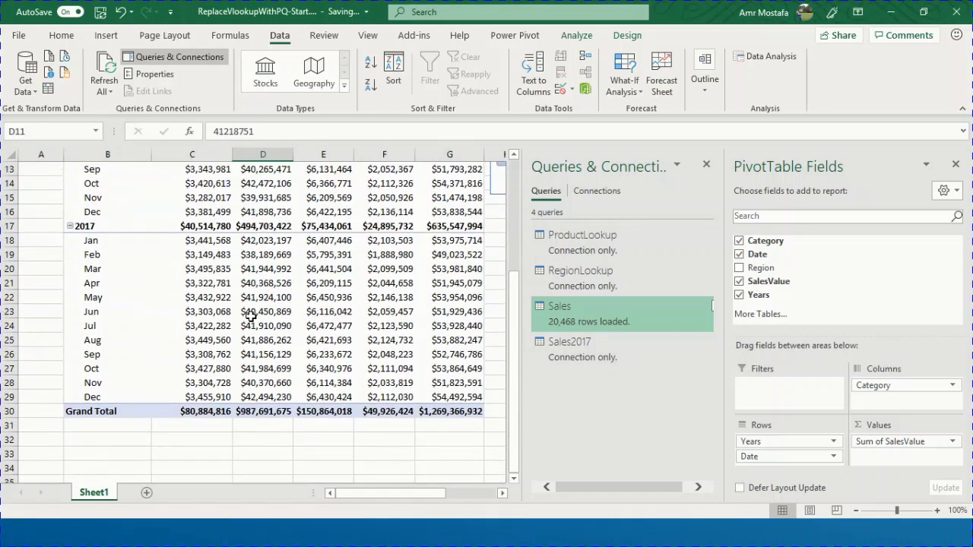
click(208, 280)
scroll(267, 295, up, 4)
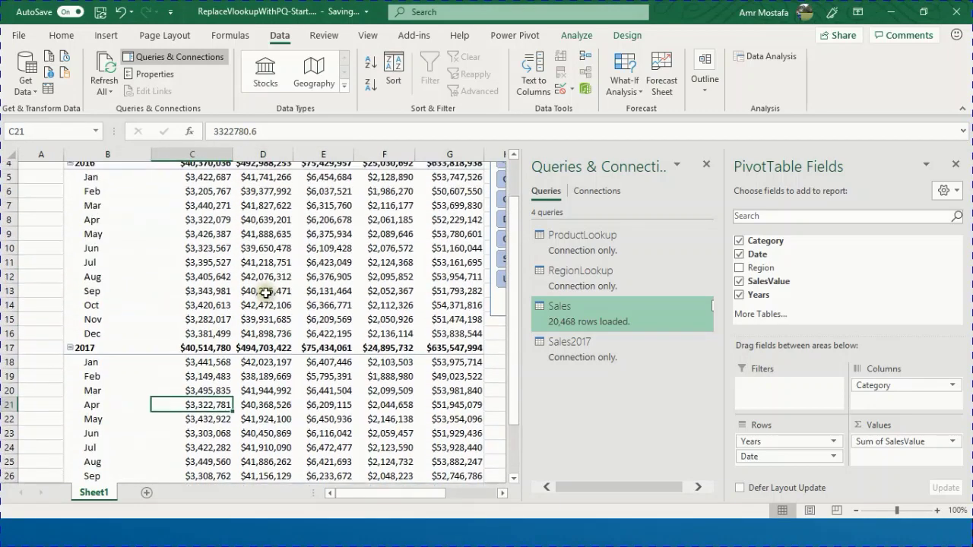
Close the queries list and filter the PivotTable to the Cairo region with the slicer, after trying Alex.
click(706, 164)
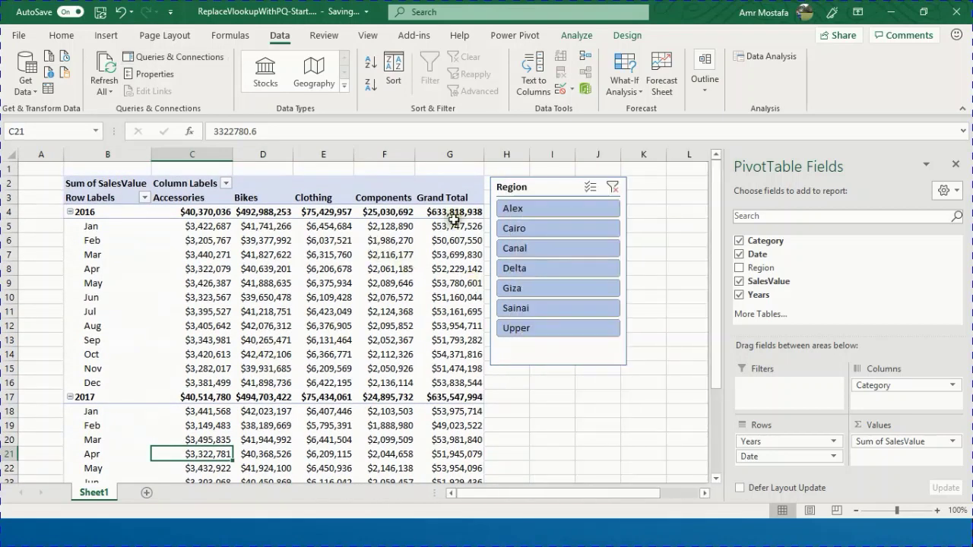
click(537, 210)
click(529, 226)
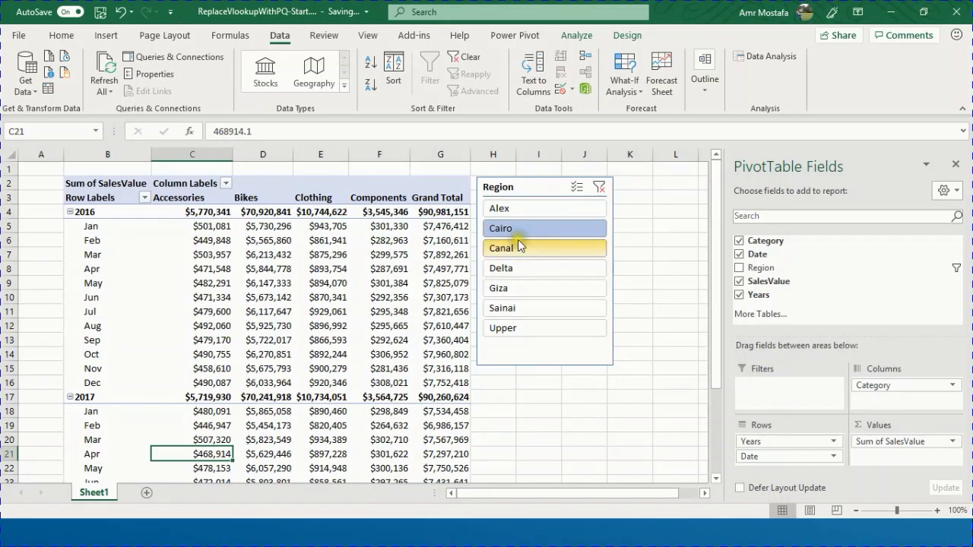
mouse_move(402, 304)
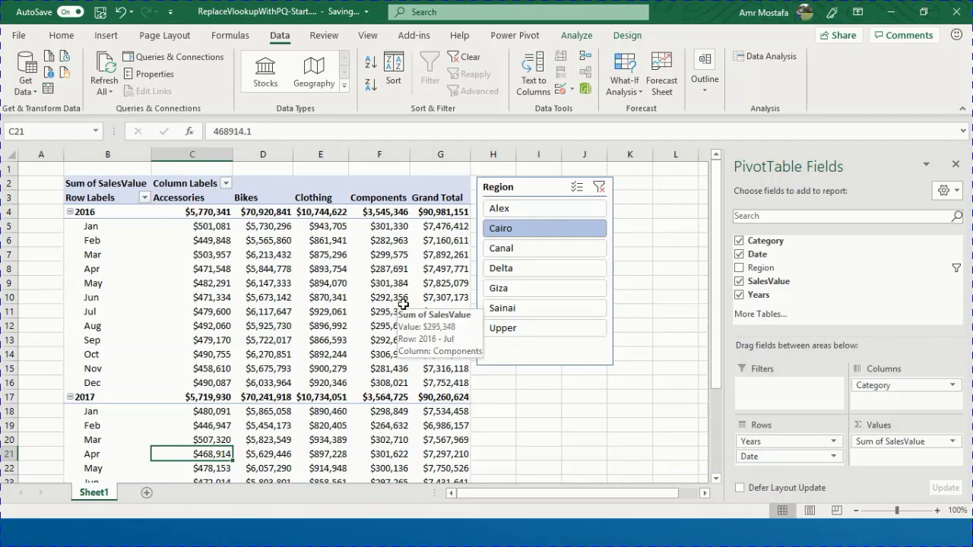